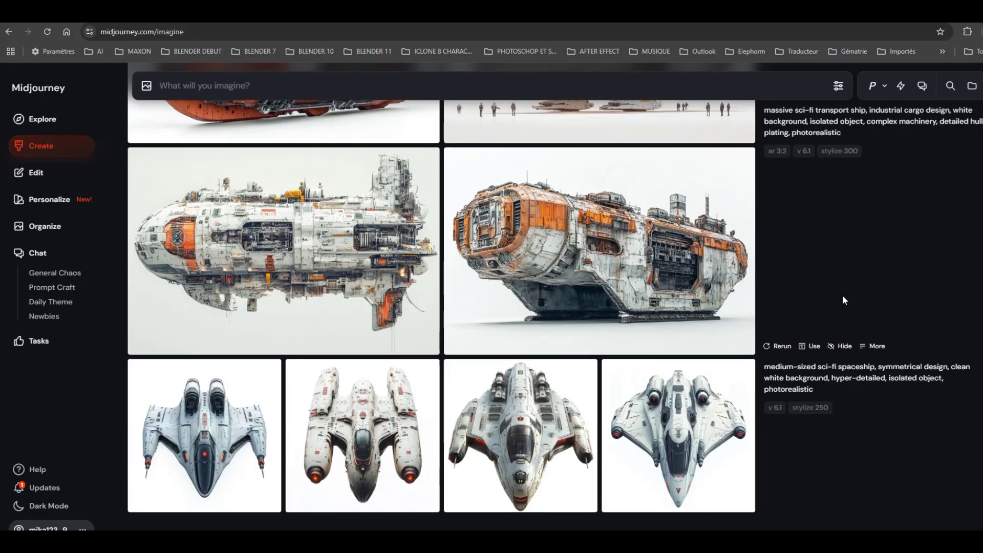
Step: Browse the generated spaceship images and their prompts in the Midjourney creations gallery
scroll(843, 296, "up", 2)
scroll(843, 300, "up", 6)
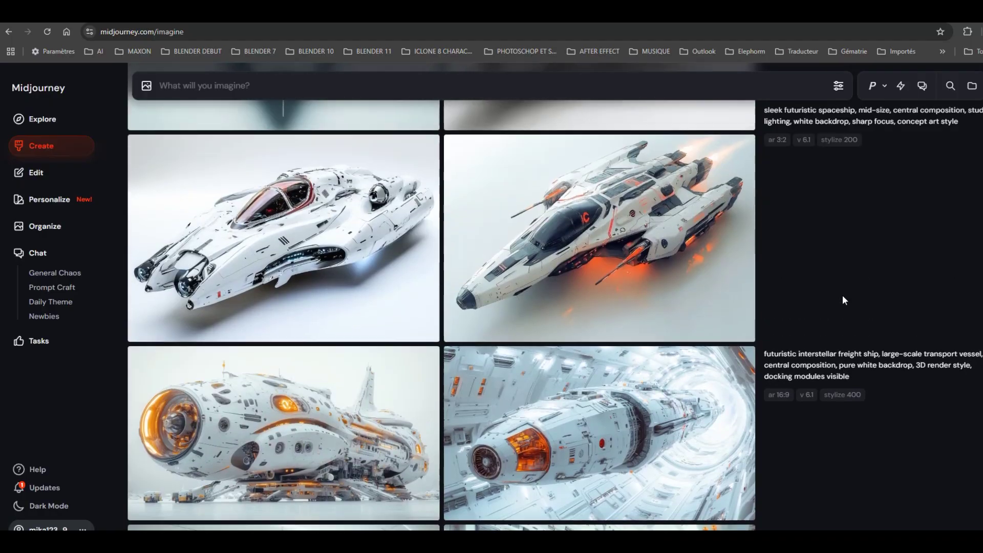
scroll(844, 300, "up", 6)
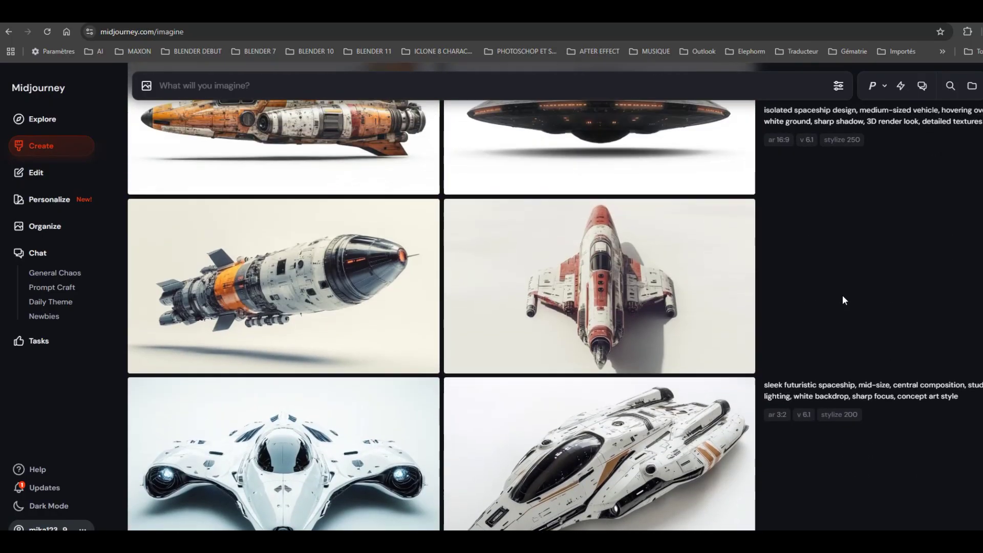
scroll(844, 296, "up", 1)
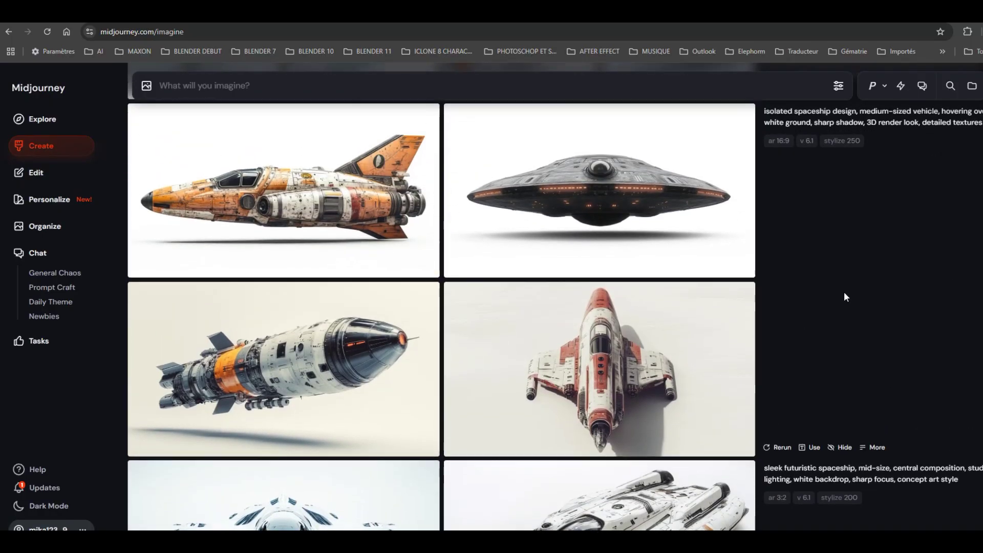
scroll(845, 292, "up", 5)
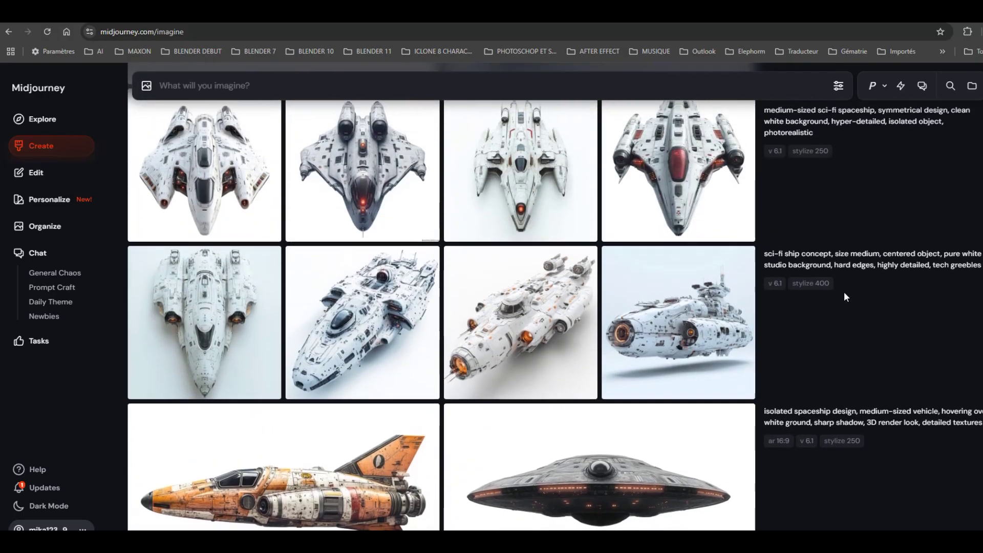
scroll(844, 291, "up", 3)
scroll(844, 291, "down", 1)
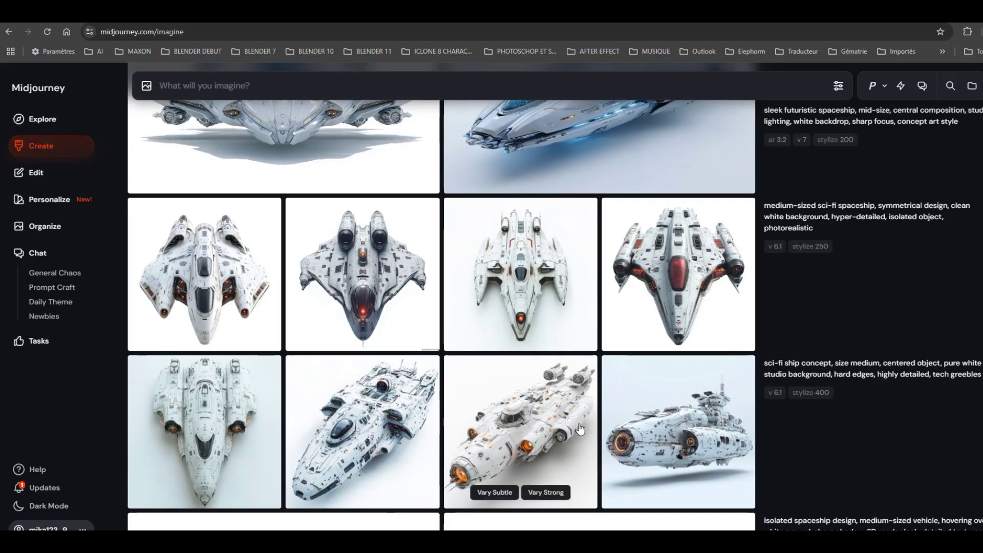
scroll(605, 419, "up", 1)
scroll(601, 419, "down", 1)
scroll(610, 382, "up", 4)
scroll(611, 382, "up", 8)
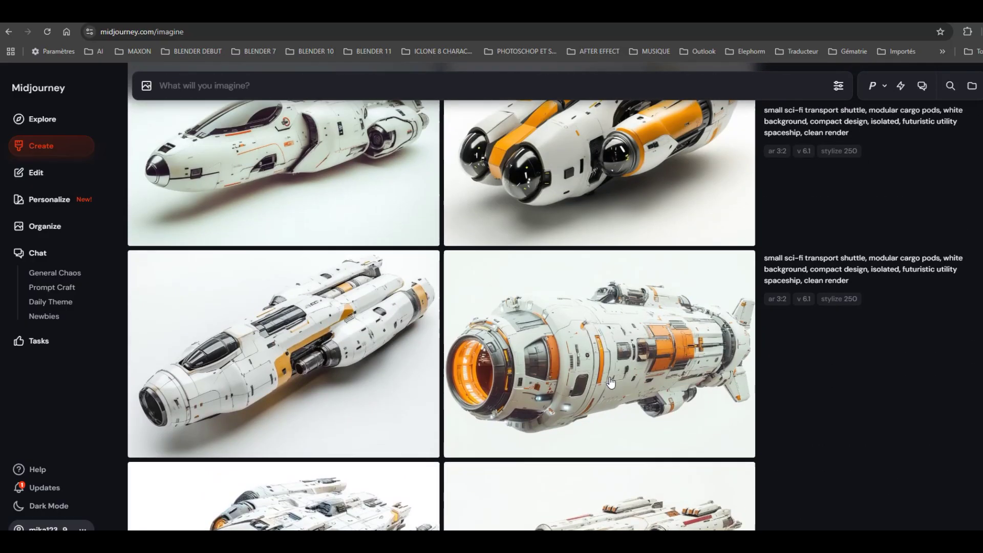
scroll(611, 381, "up", 15)
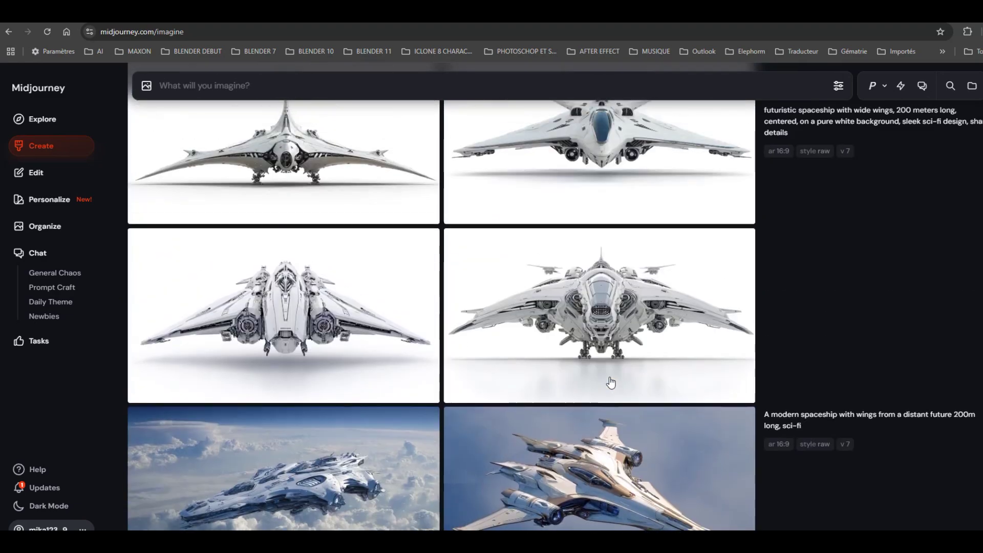
scroll(611, 382, "up", 15)
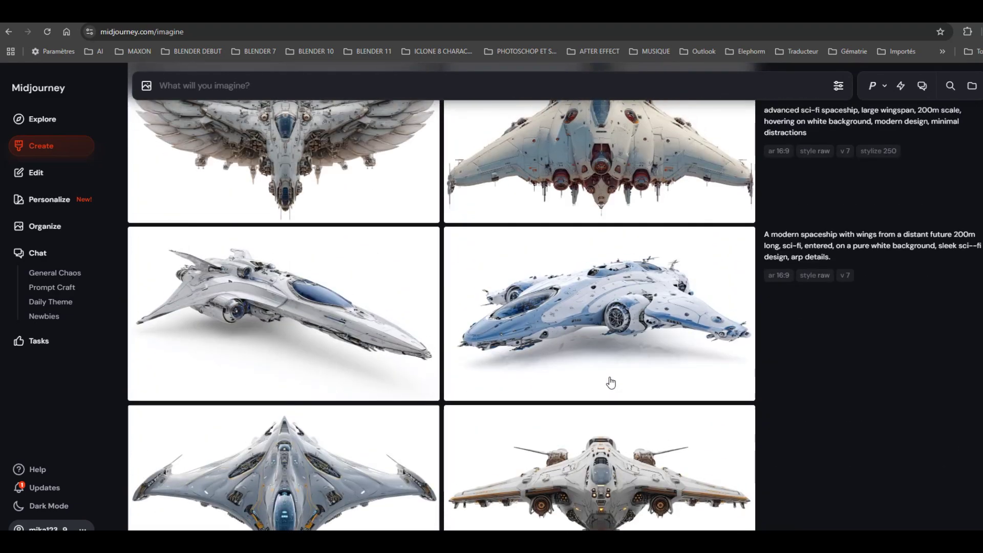
scroll(611, 381, "up", 15)
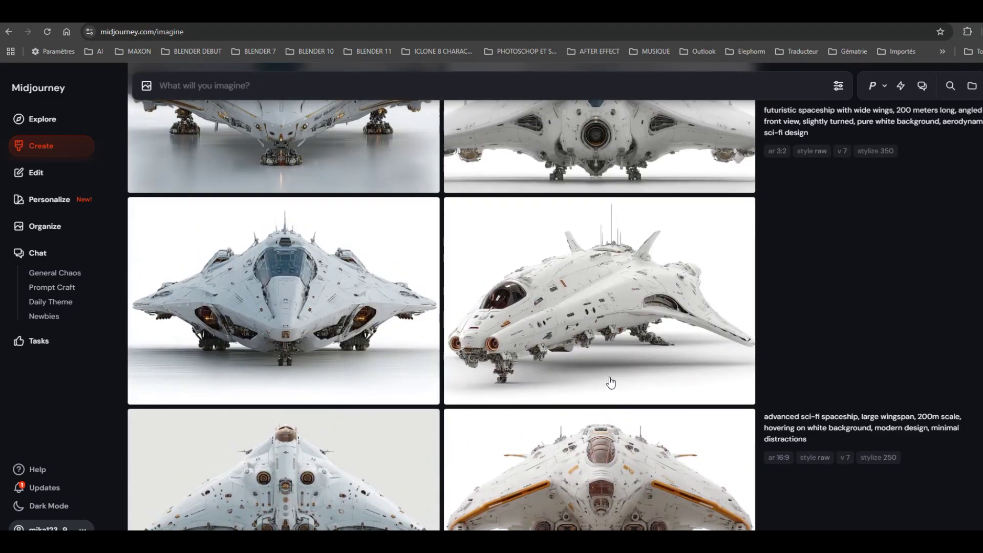
scroll(611, 381, "up", 15)
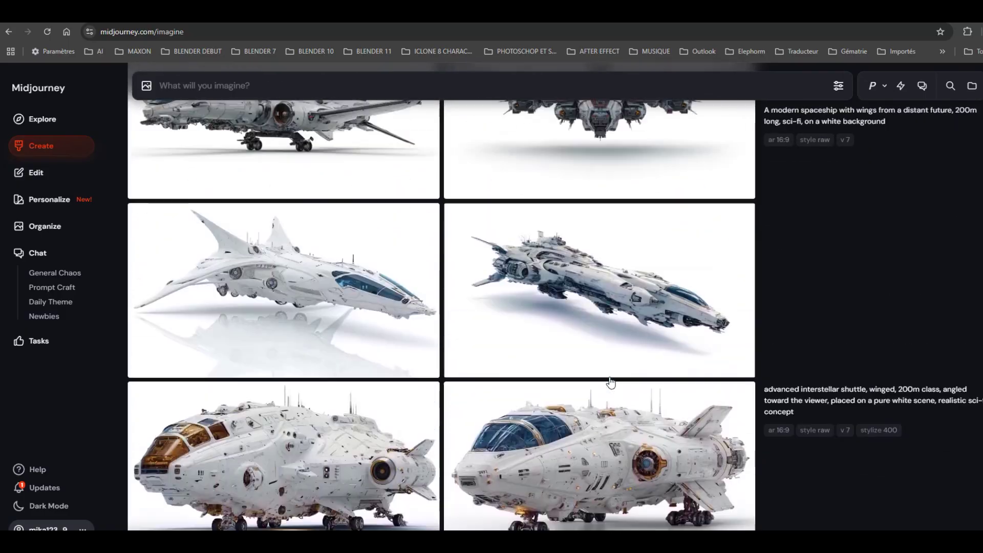
scroll(611, 382, "up", 5)
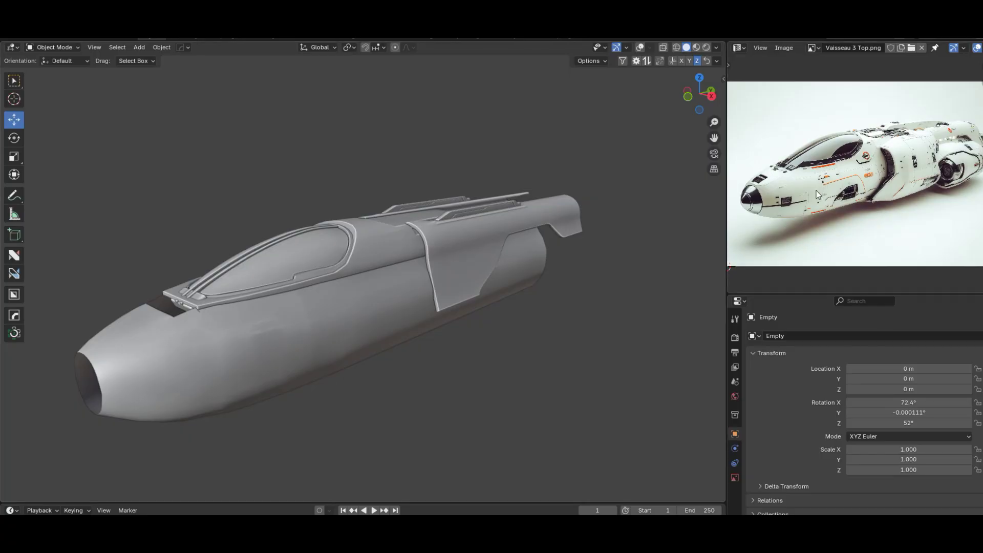
Step: In Blender, widen the reference image area beside the viewport and inspect the details of Vaisseau 3 Top.png
left_click_drag(727, 188, 649, 188)
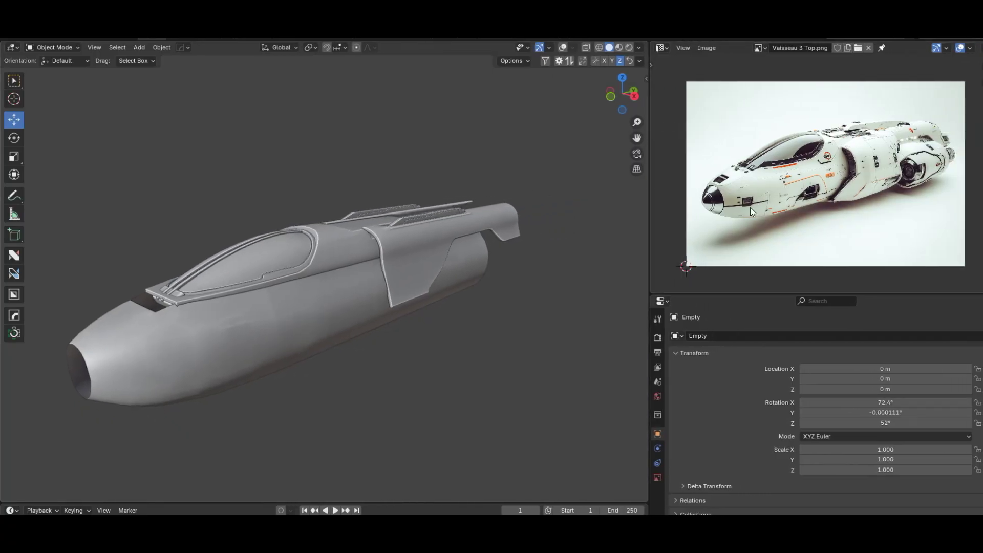
scroll(804, 204, "up", 4)
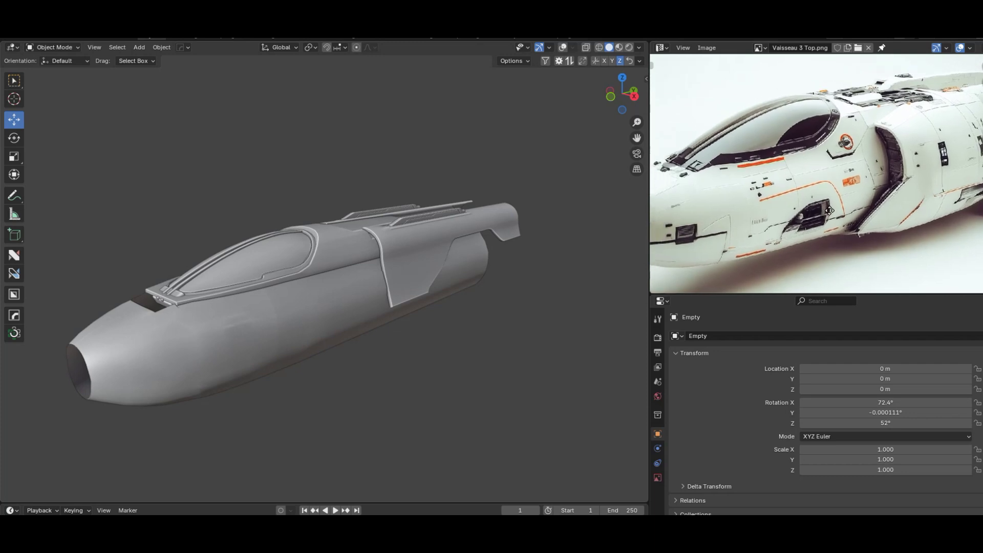
scroll(849, 209, "down", 4)
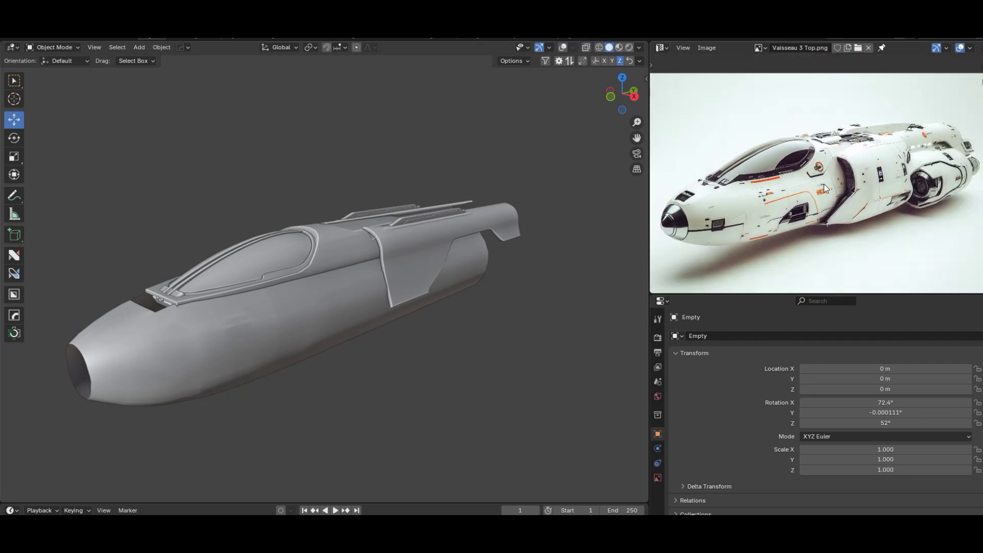
Step: Compare the modelled ship's hull, nose and canopy with the reference image from several angles
middle_click_drag(404, 333, 432, 344)
middle_click_drag(500, 343, 476, 343)
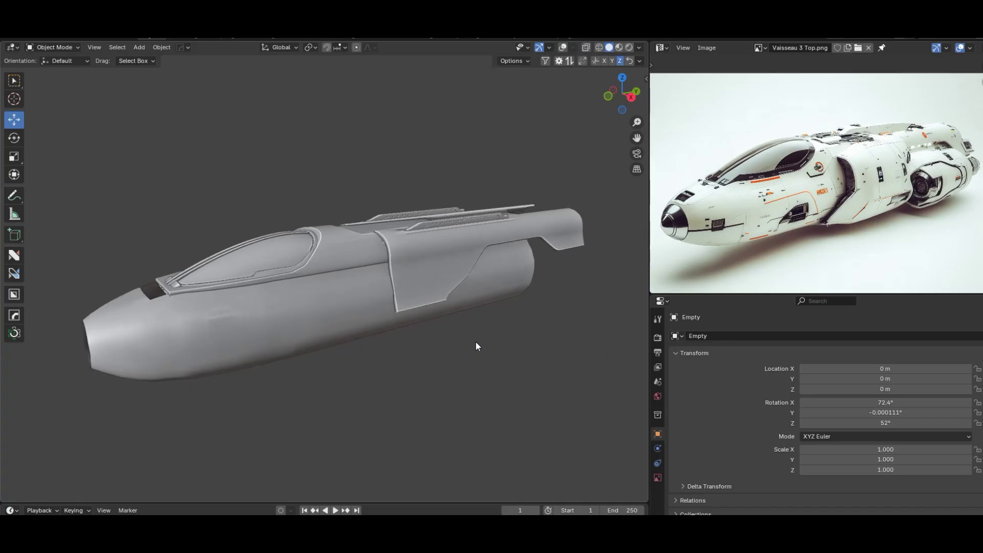
scroll(481, 340, "down", 2)
scroll(481, 340, "up", 4)
middle_click_drag(467, 338, 503, 342)
scroll(507, 340, "down", 3)
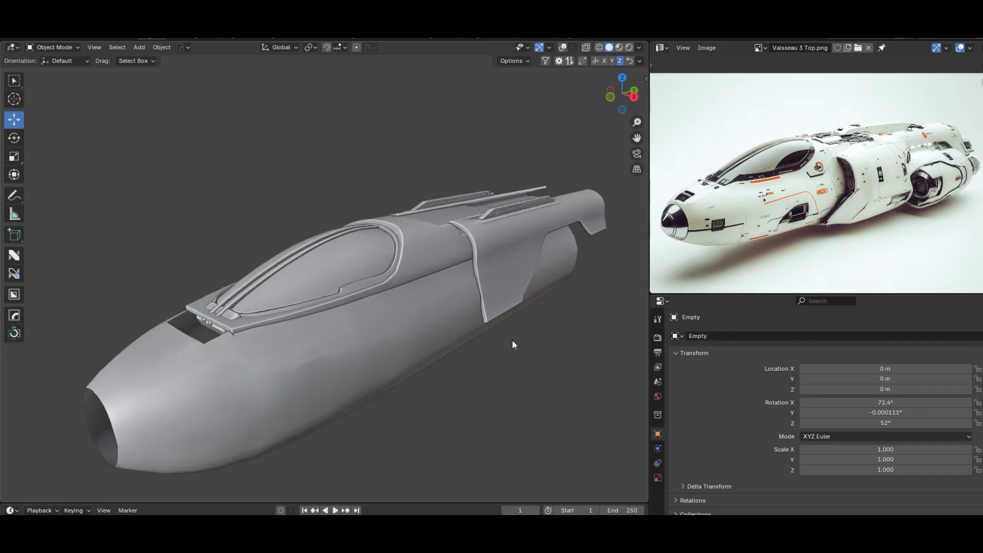
Step: Turn on the viewport overlays and try lifting the cockpit canopy frame off the hull
left_click(343, 284)
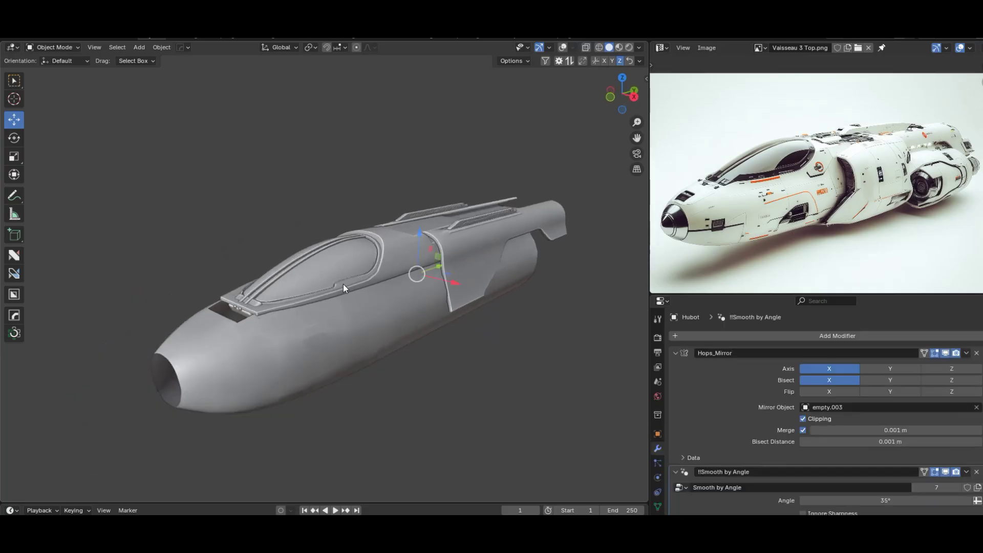
left_click(562, 48)
scroll(364, 288, "up", 3)
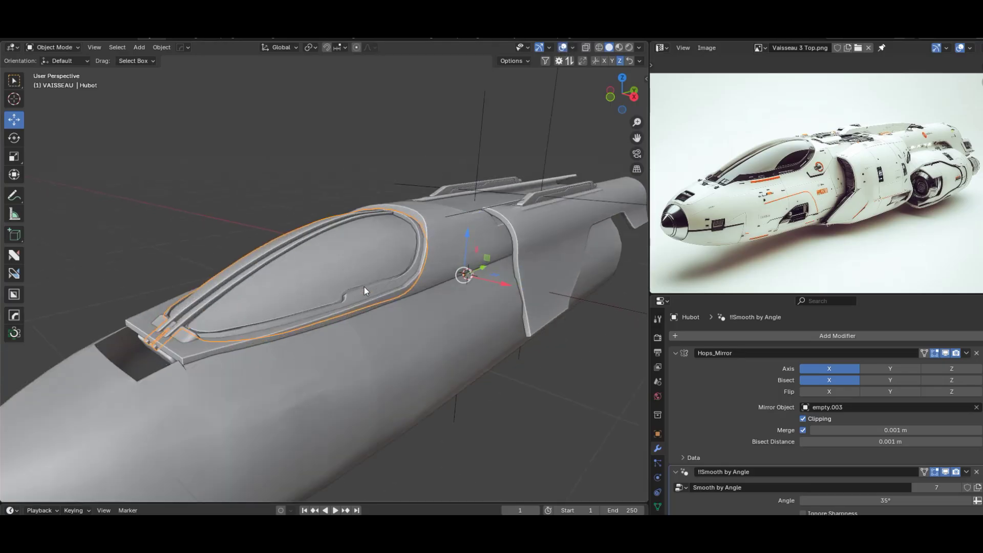
key("g")
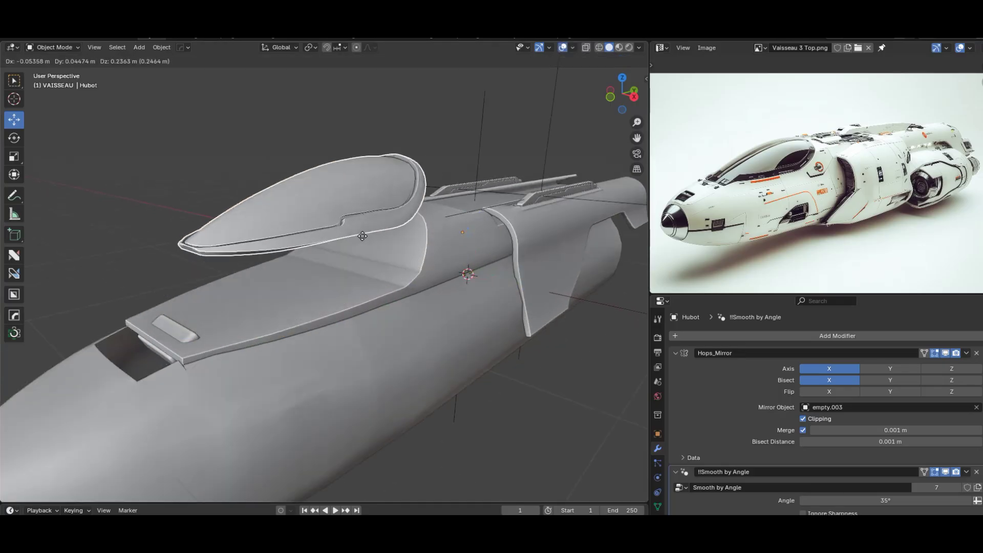
key("Escape")
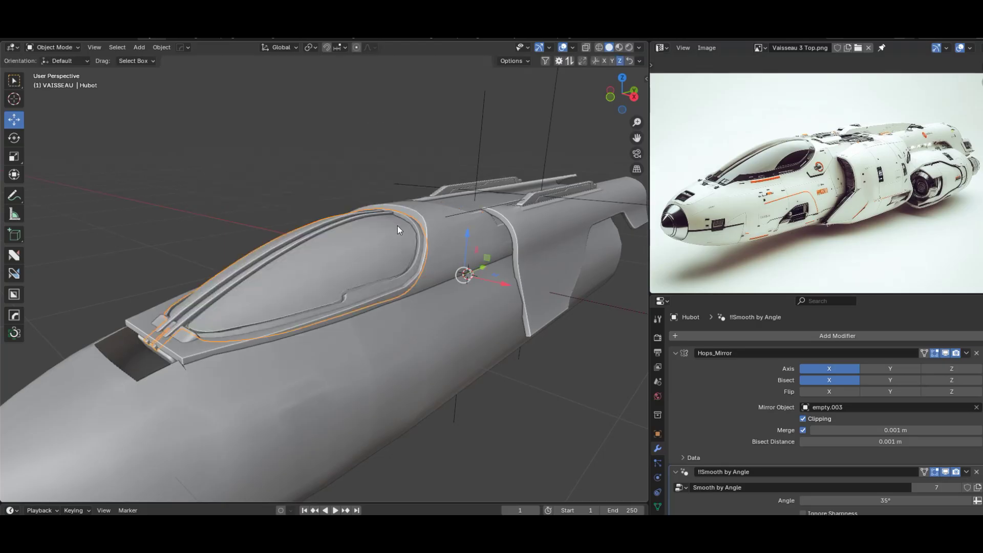
Step: Examine the canopy edge, the hull surface behind it, and the raised rails along the rear of the ship
middle_click_drag(420, 315, 420, 204)
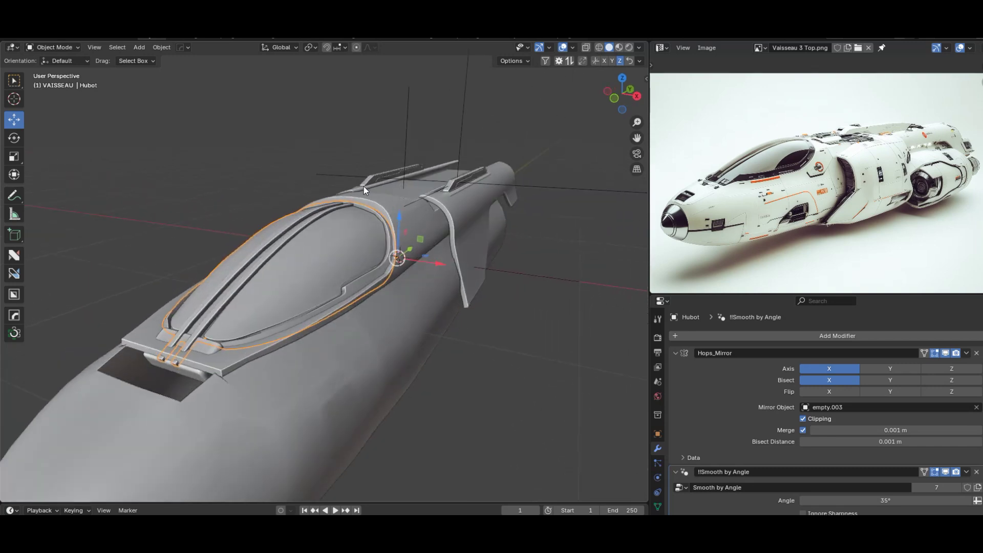
middle_click_drag(437, 239, 353, 242)
scroll(434, 279, "up", 5)
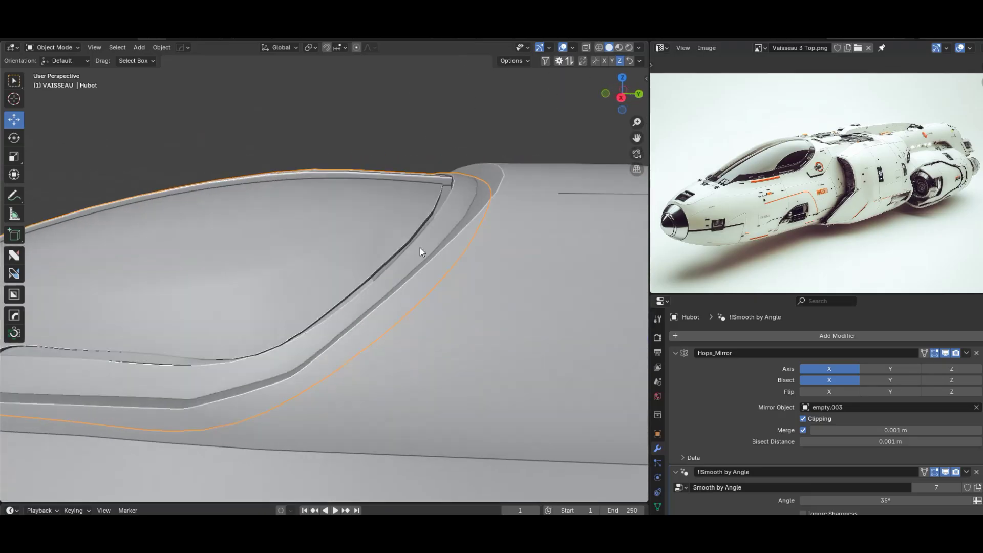
scroll(448, 237, "down", 4)
middle_click_drag(443, 254, 490, 266)
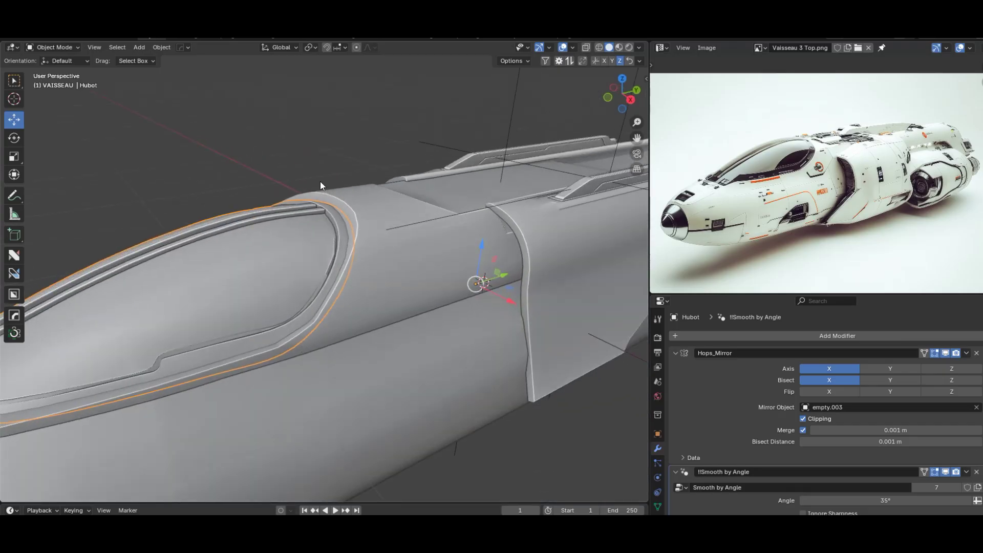
middle_click_drag(438, 195, 456, 248)
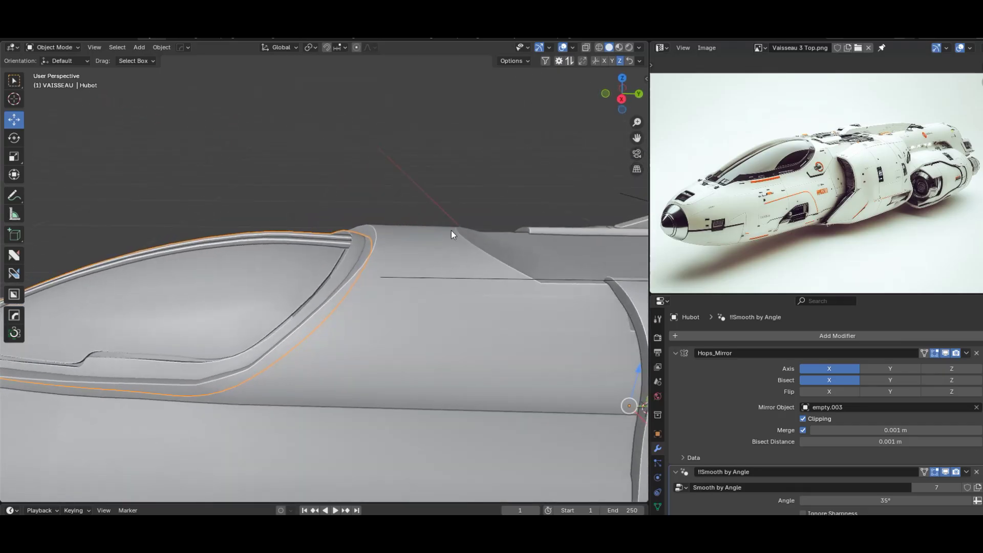
middle_click_drag(541, 281, 496, 276)
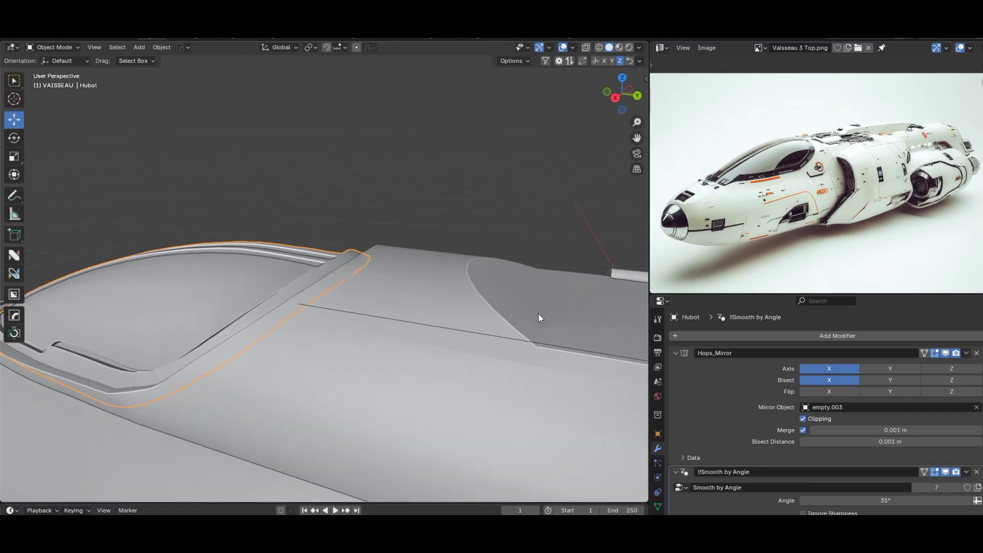
middle_click_drag(530, 315, 564, 317)
scroll(512, 318, "down", 2)
middle_click_drag(412, 324, 454, 315)
middle_click_drag(475, 314, 425, 323)
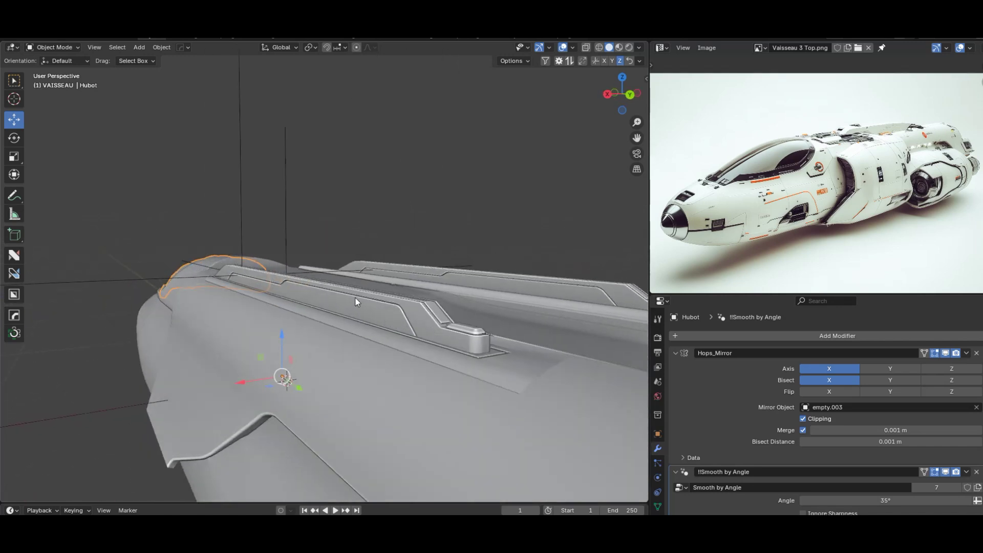
middle_click_drag(484, 343, 431, 362)
Step: Open the ship's base hull in Edit Mode with face selection and examine the mesh topology of its rear deck
key("Tab")
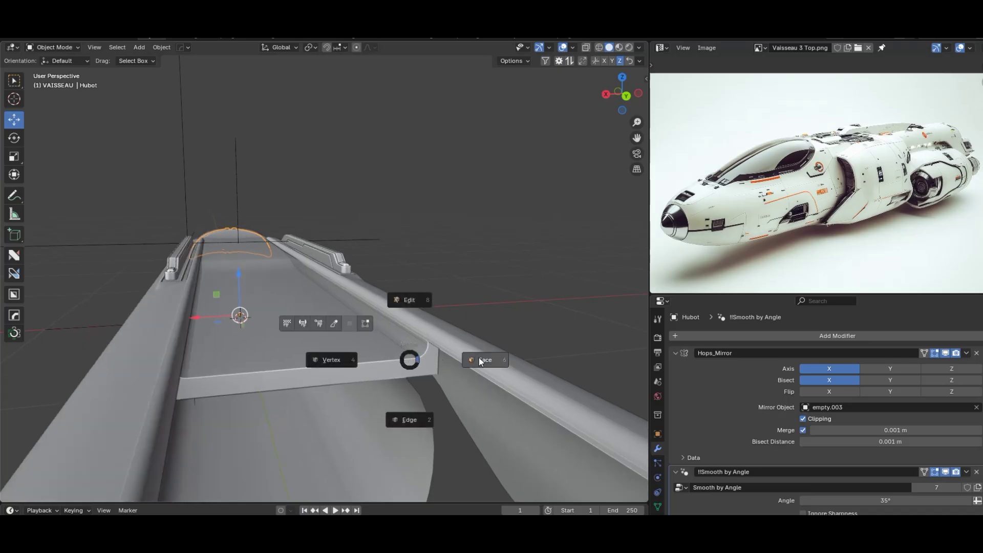
left_click(484, 360)
key("Tab")
left_click(434, 310)
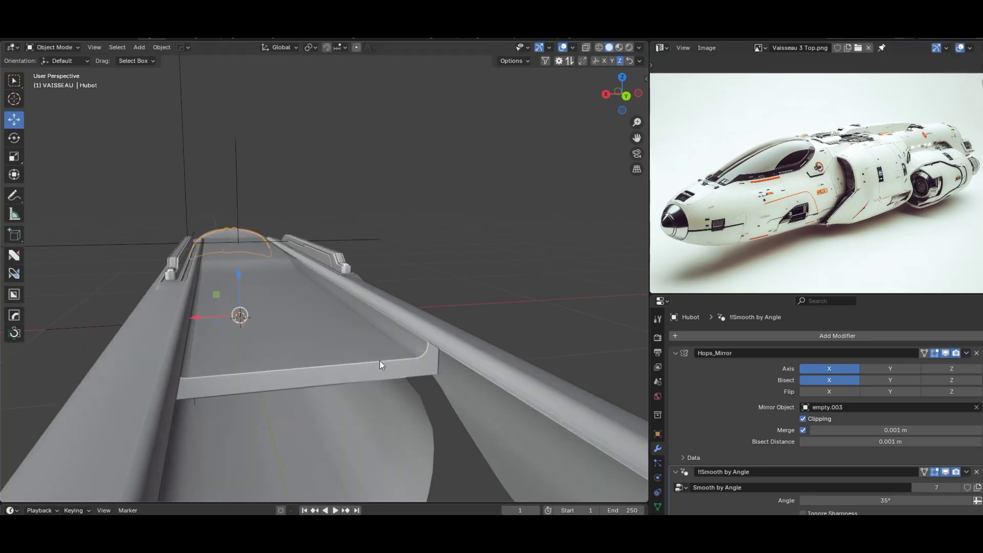
left_click(380, 360)
key("Tab")
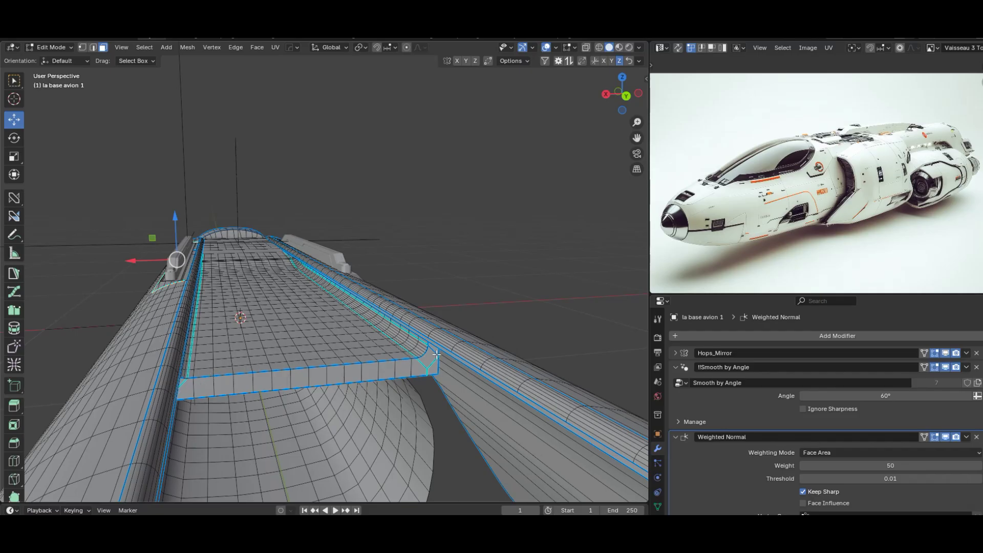
middle_click_drag(442, 367, 433, 368, "shift")
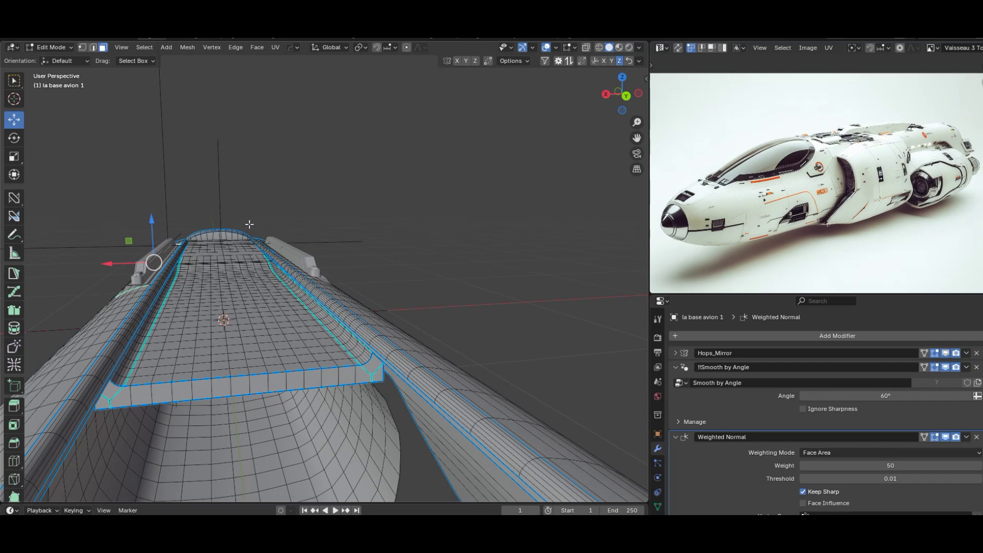
middle_click_drag(370, 379, 362, 413, "shift")
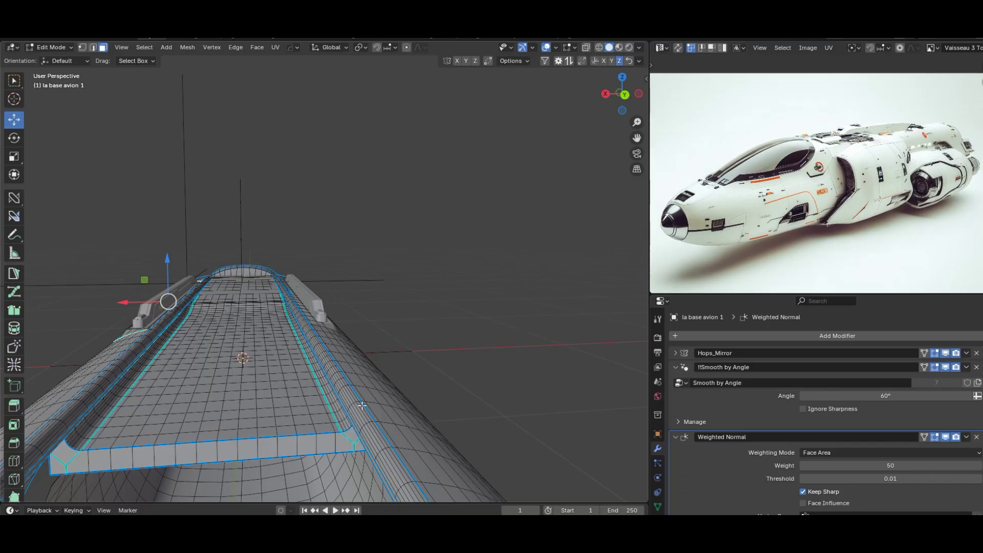
middle_click_drag(355, 415, 376, 400)
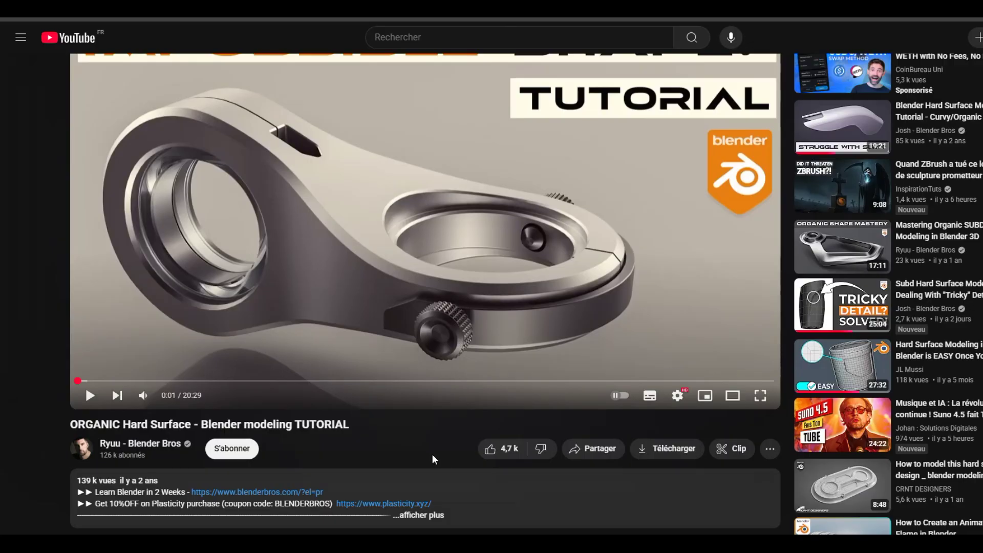
Step: Switch to YouTube and highlight the title of the ORGANIC Hard Surface - Blender modeling TUTORIAL video
left_click_drag(70, 427, 363, 423)
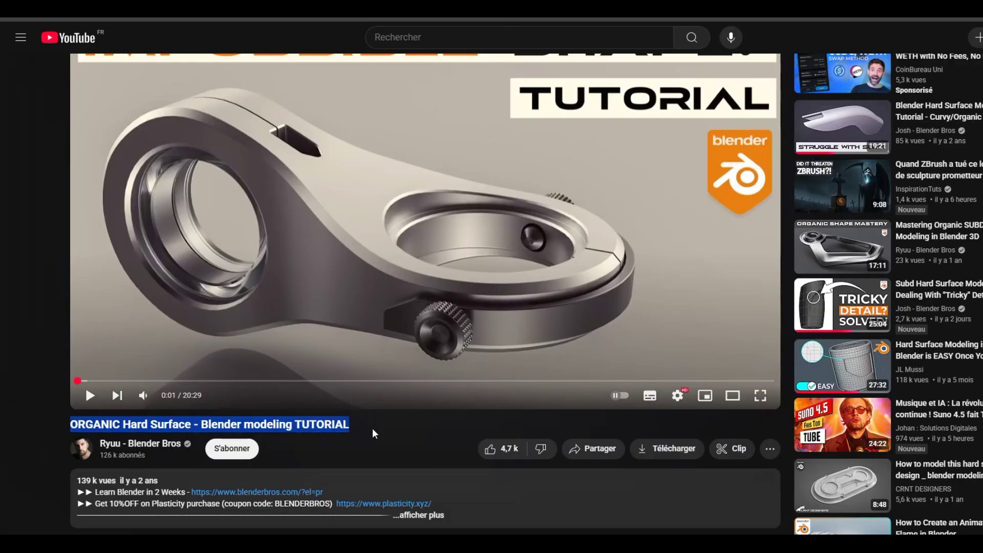
left_click(379, 447)
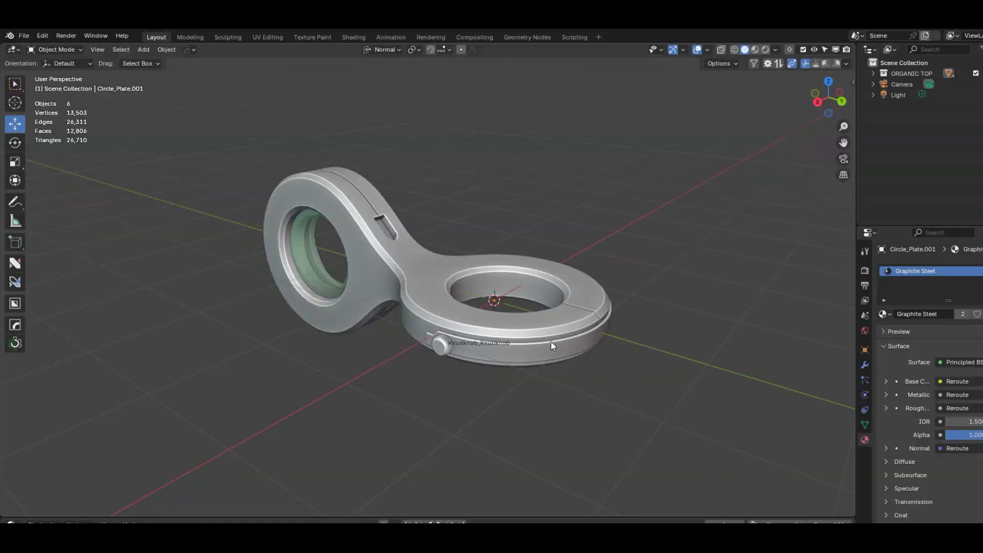
Step: Examine the organic bracket's two rings, curved neck and knurled knob from several angles
middle_click_drag(551, 342, 506, 343)
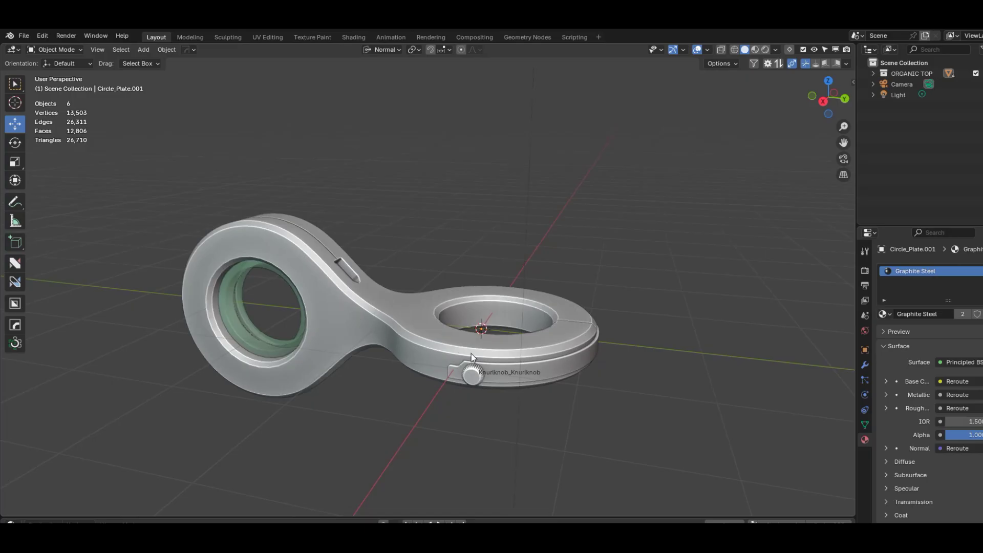
middle_click_drag(506, 349, 622, 355)
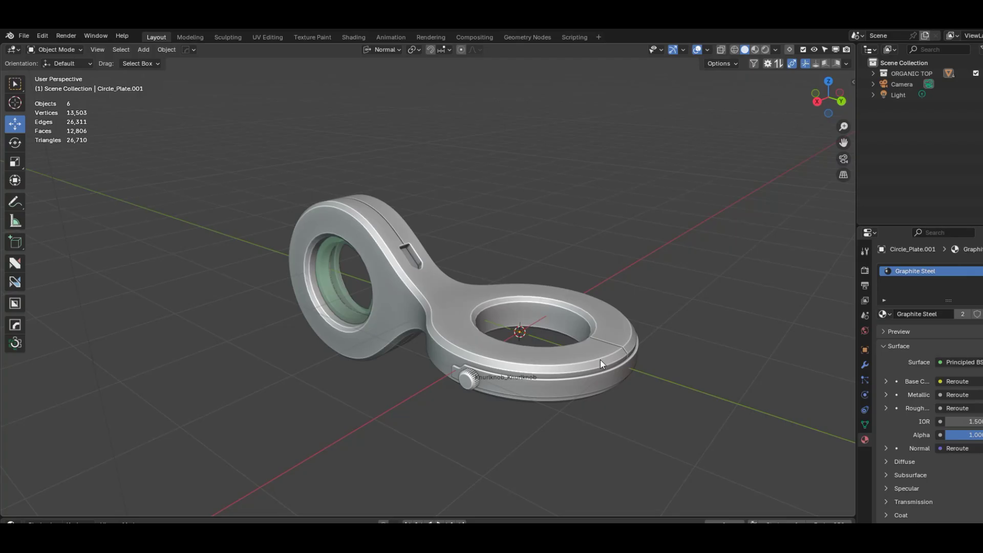
middle_click_drag(604, 379, 642, 370)
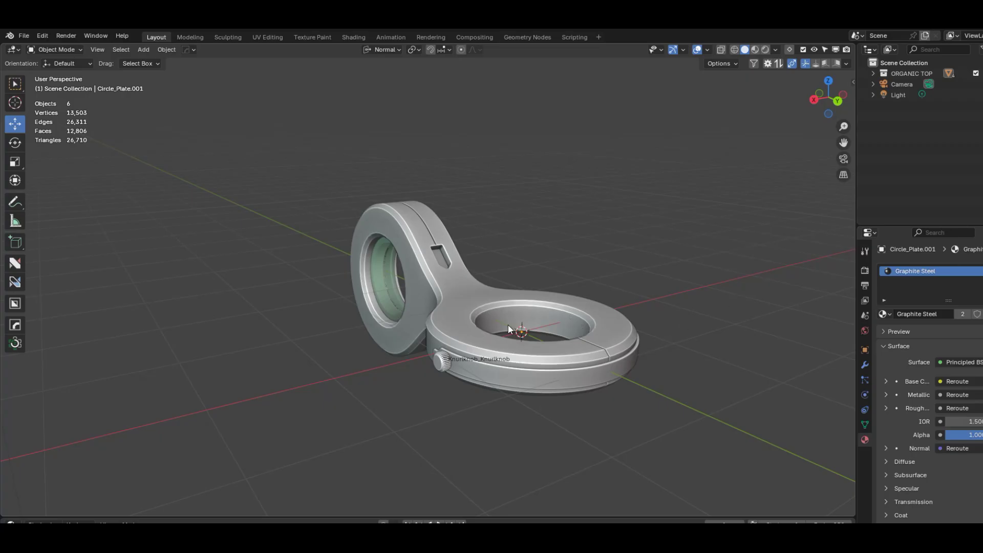
mouse_move(632, 367)
middle_mouse_down()
mouse_move(646, 389)
mouse_move(633, 388)
mouse_move(643, 375)
mouse_move(622, 371)
middle_mouse_up()
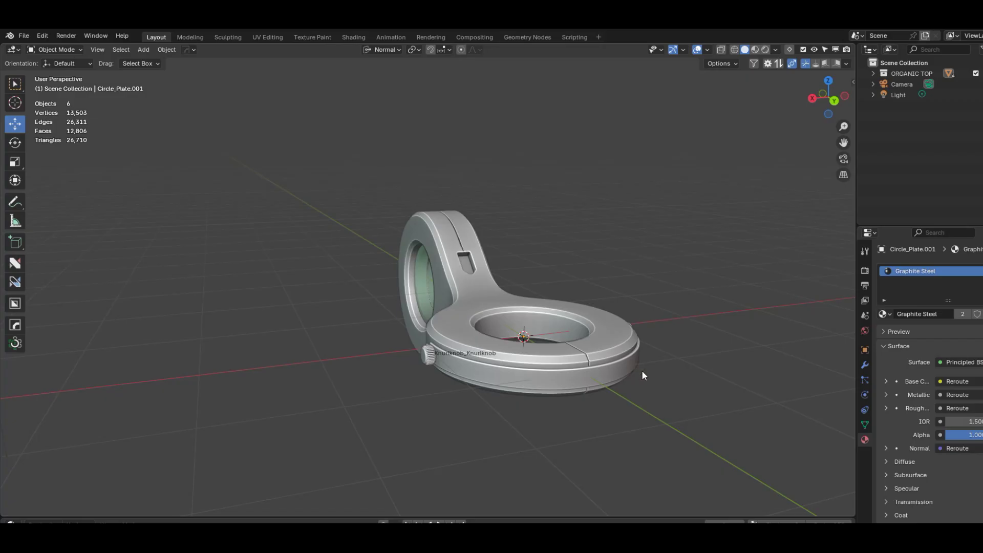
middle_click_drag(602, 359, 628, 360)
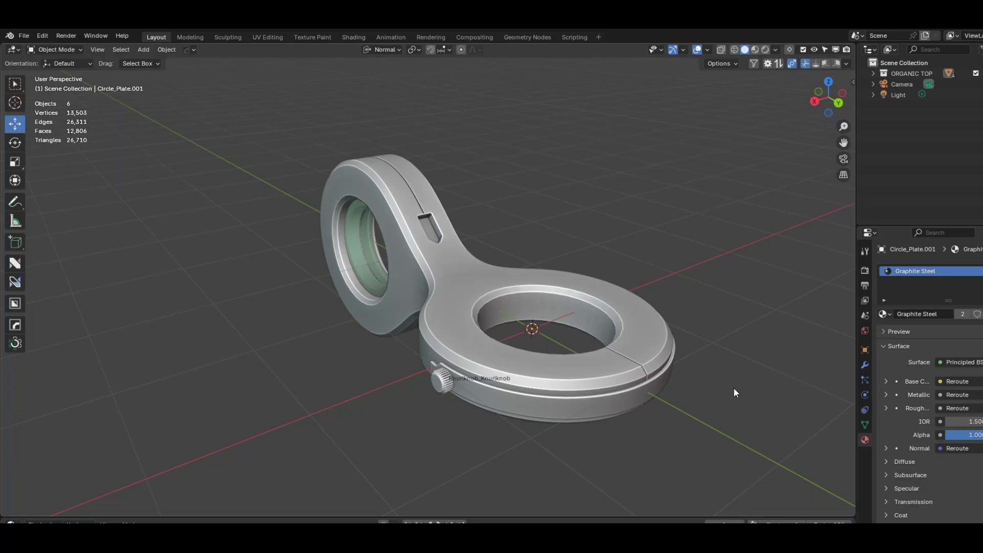
mouse_move(612, 404)
middle_mouse_down()
mouse_move(564, 392)
mouse_move(623, 393)
middle_mouse_up()
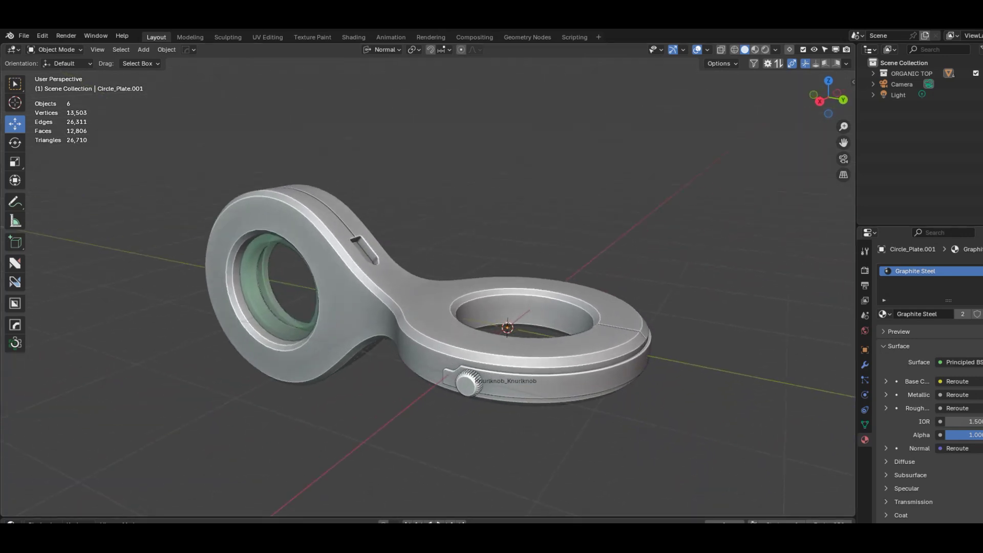
Step: Display the bracket in rendered shading and examine its upright ring from the other side
left_click(766, 50)
mouse_move(708, 386)
middle_mouse_down()
mouse_move(590, 359)
mouse_move(634, 365)
mouse_move(702, 404)
mouse_move(628, 361)
mouse_move(722, 327)
middle_mouse_up()
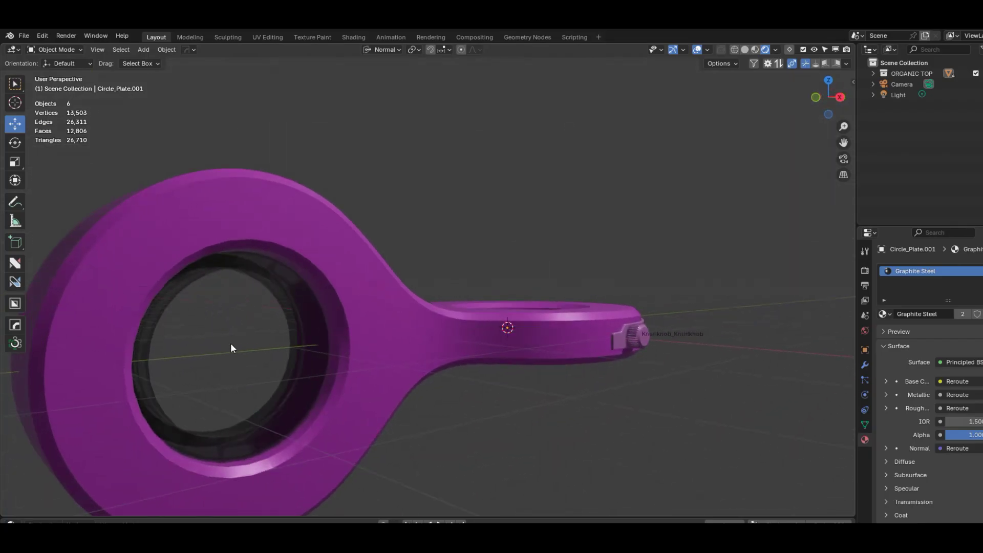
middle_click_drag(546, 400, 444, 400)
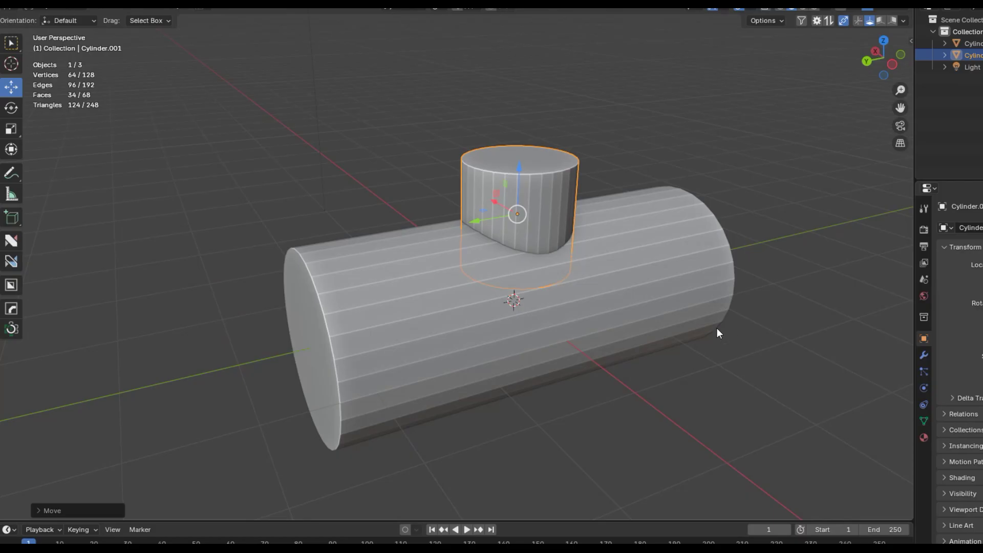
Step: Add 15 evenly spaced loop cuts around the large horizontal cylinder and return to Object Mode
middle_click_drag(717, 332, 693, 355)
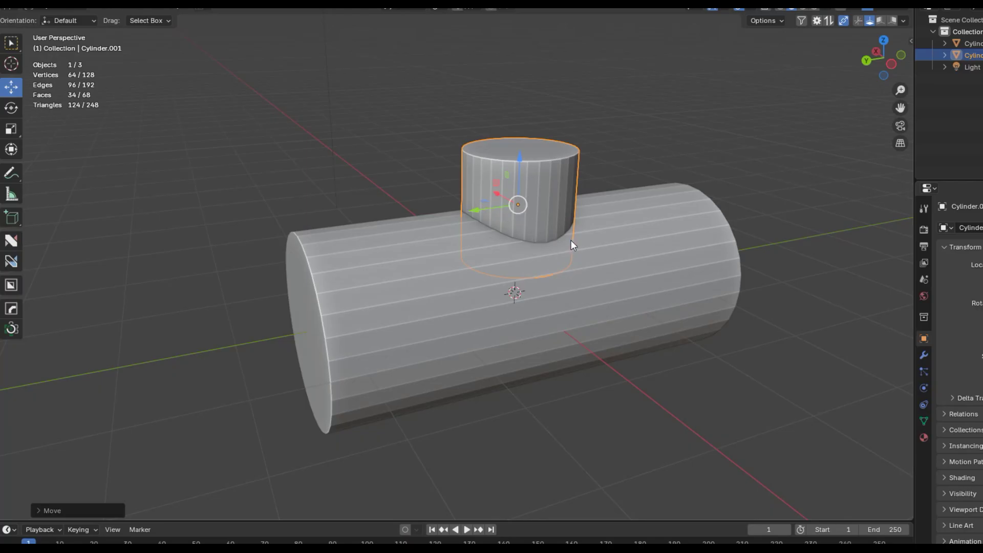
middle_click_drag(571, 241, 547, 254)
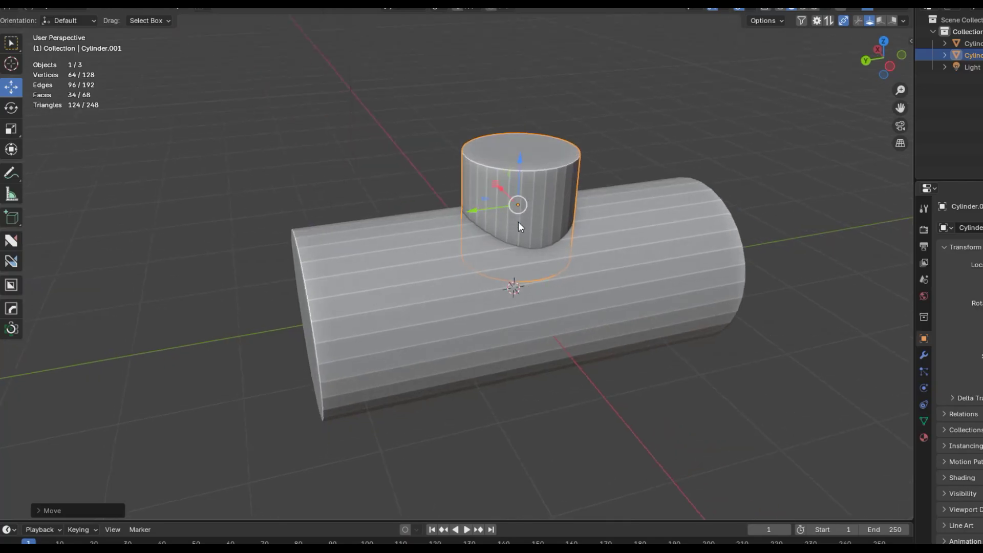
middle_click_drag(579, 226, 588, 236, "shift")
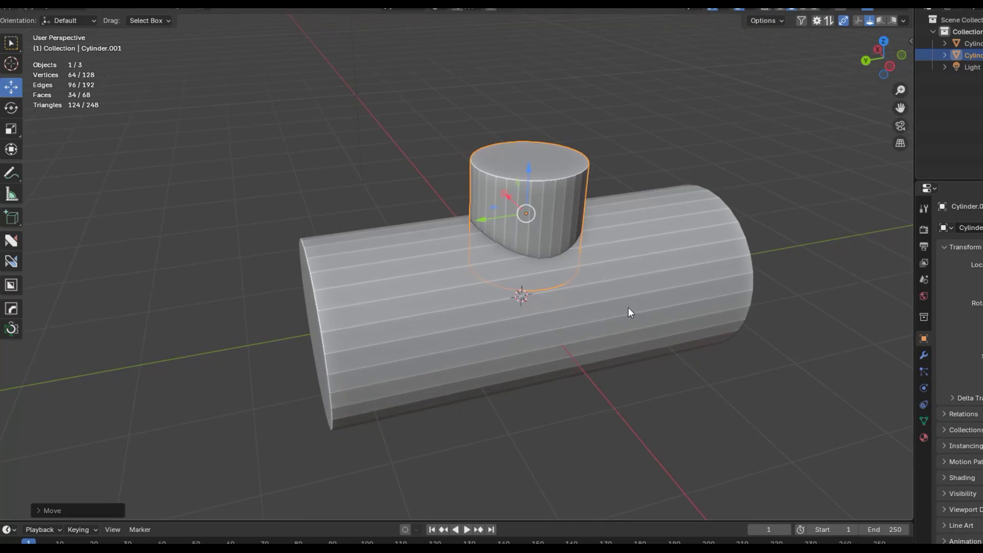
middle_click_drag(629, 307, 634, 304, "shift")
left_click(382, 287)
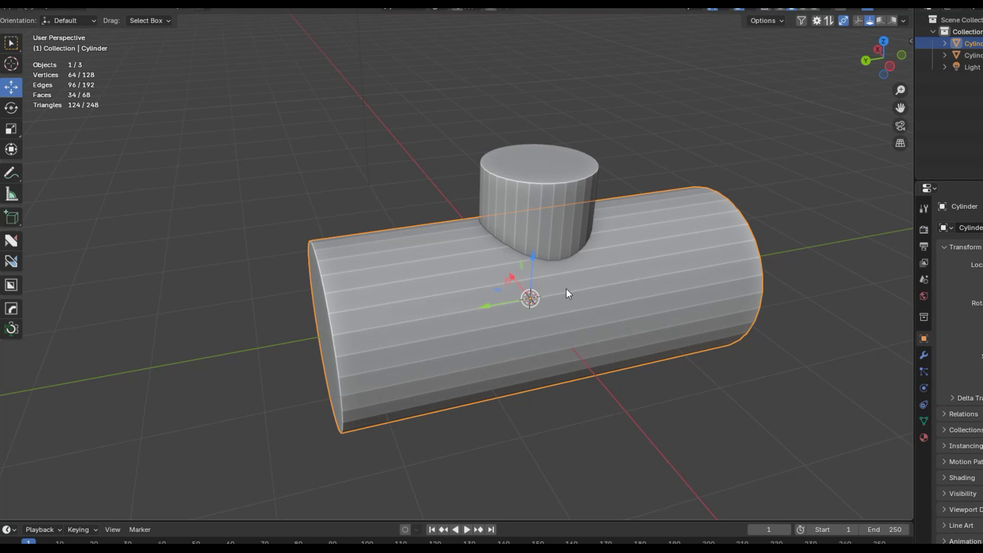
key("Tab")
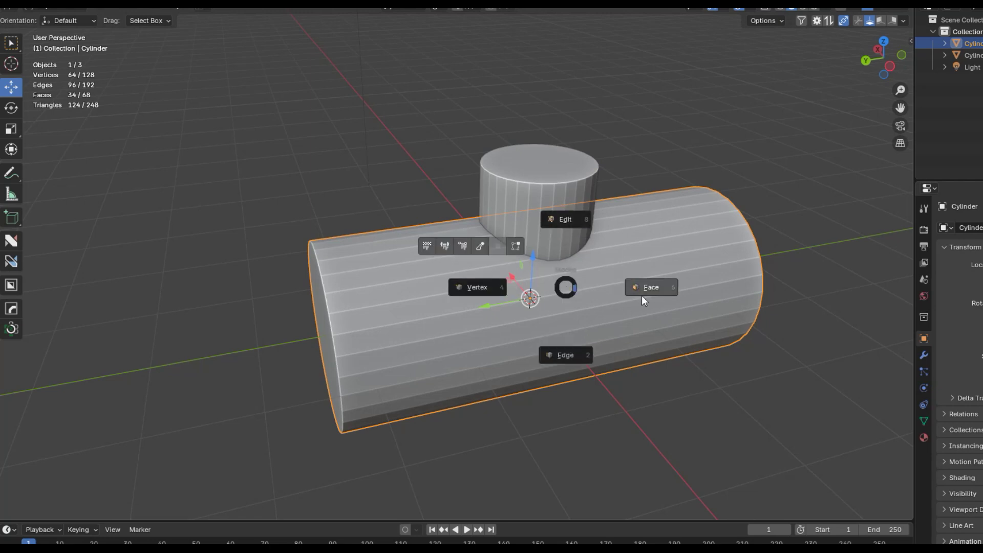
left_click(669, 296)
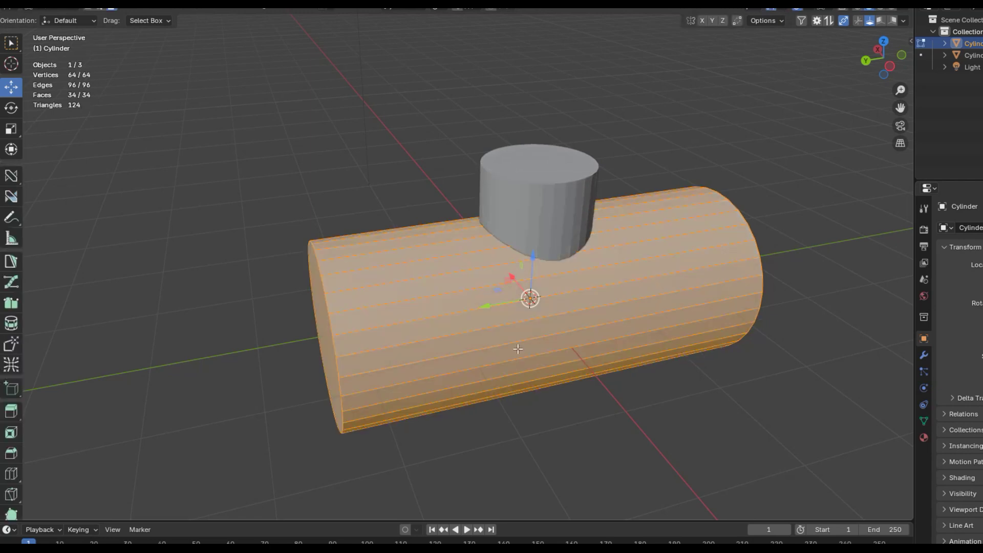
key("ctrl+r")
scroll(487, 331, "up", 14)
left_click(487, 331)
right_click(487, 332)
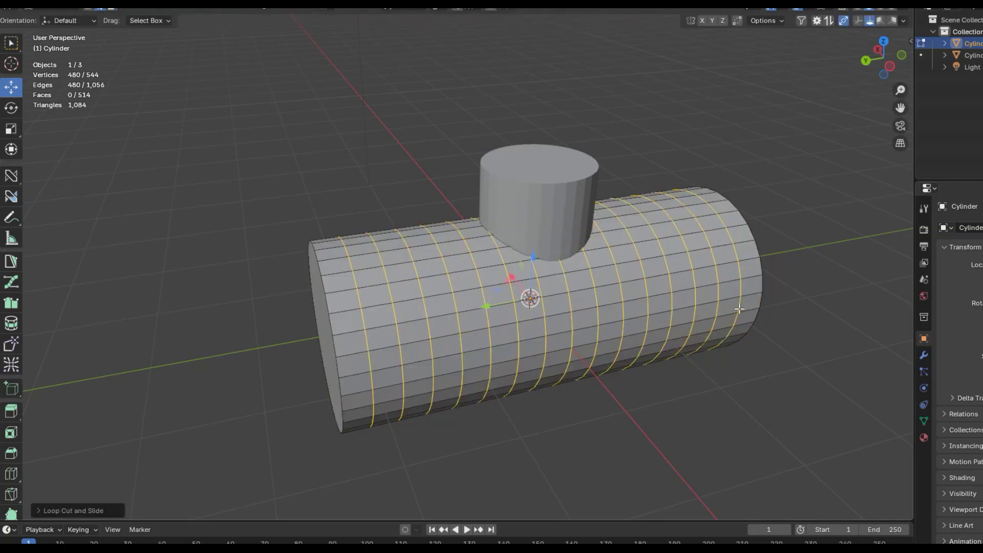
middle_click_drag(655, 340, 633, 341, "shift")
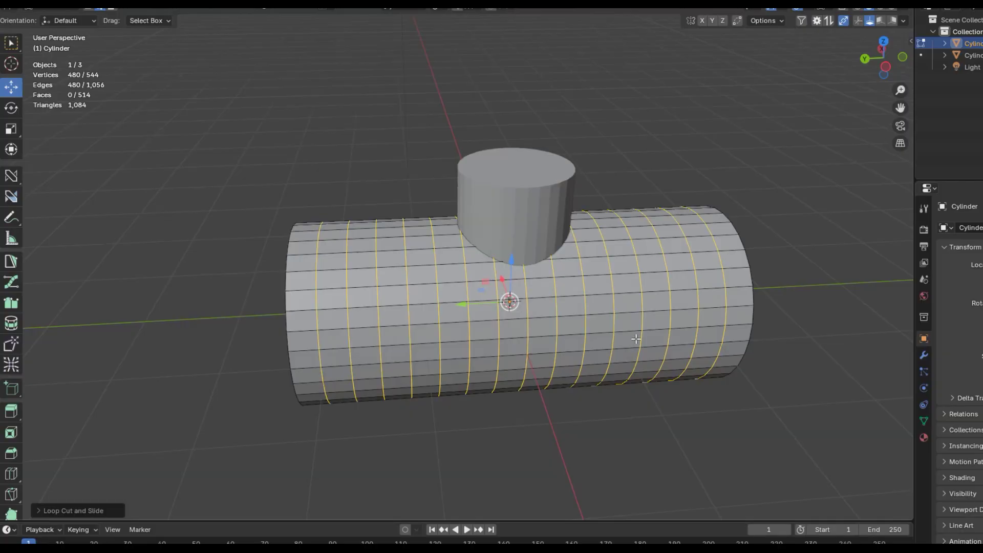
key("Tab")
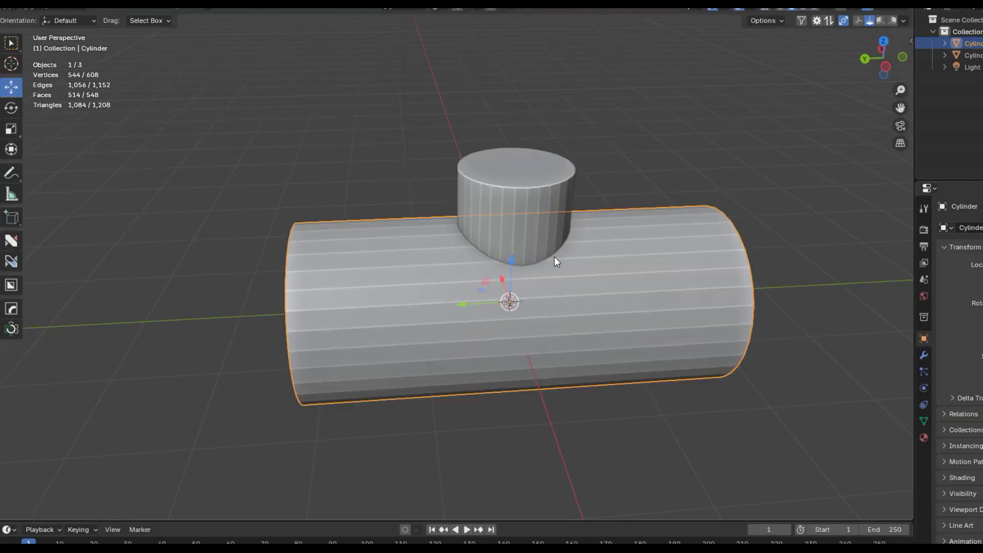
Step: Join the small upright cylinder to the large horizontal cylinder with a non-destructive union Boolean
left_click(528, 207)
middle_click_drag(610, 267, 597, 251)
scroll(598, 253, "up", 6)
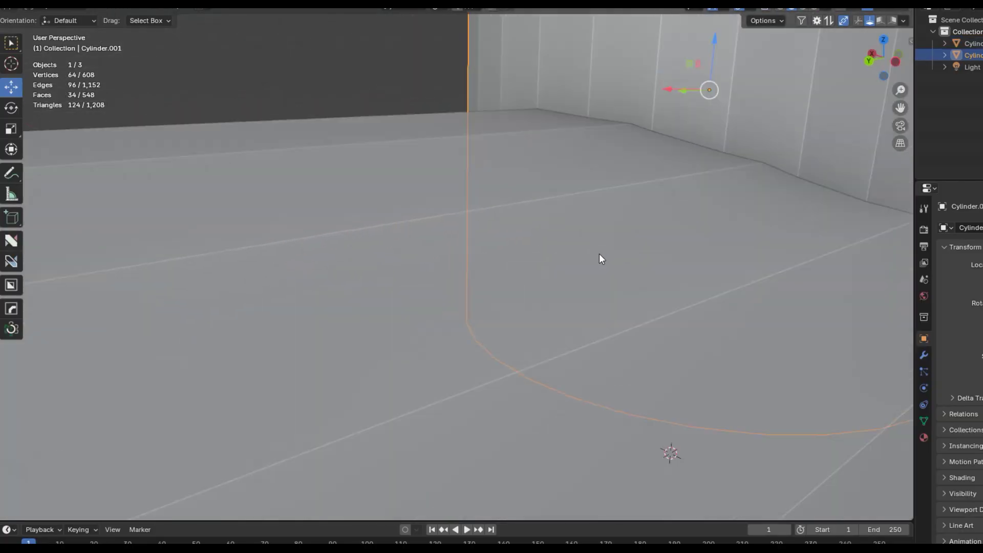
scroll(600, 254, "up", 6)
middle_click_drag(640, 235, 581, 261)
scroll(605, 263, "down", 6)
left_click(434, 284)
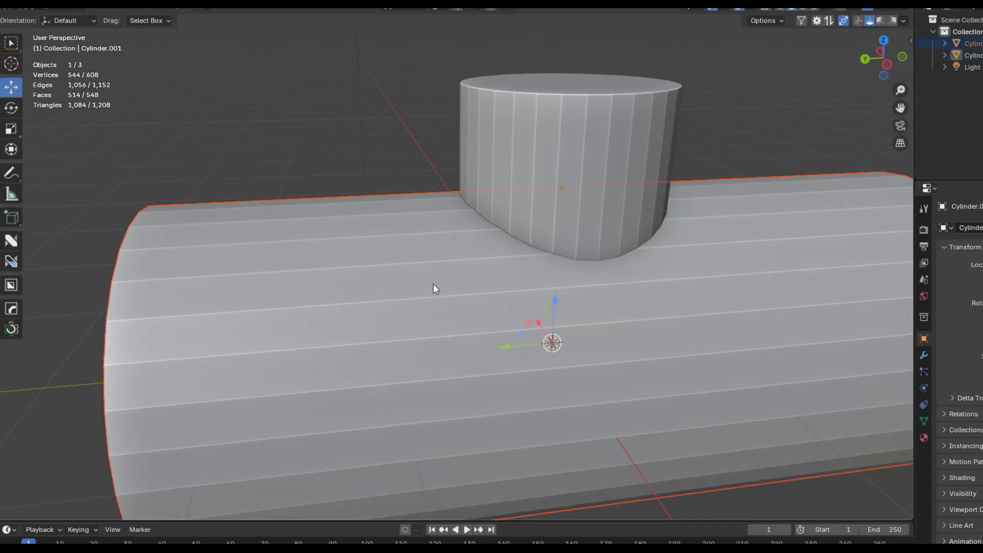
left_click(604, 162, "shift")
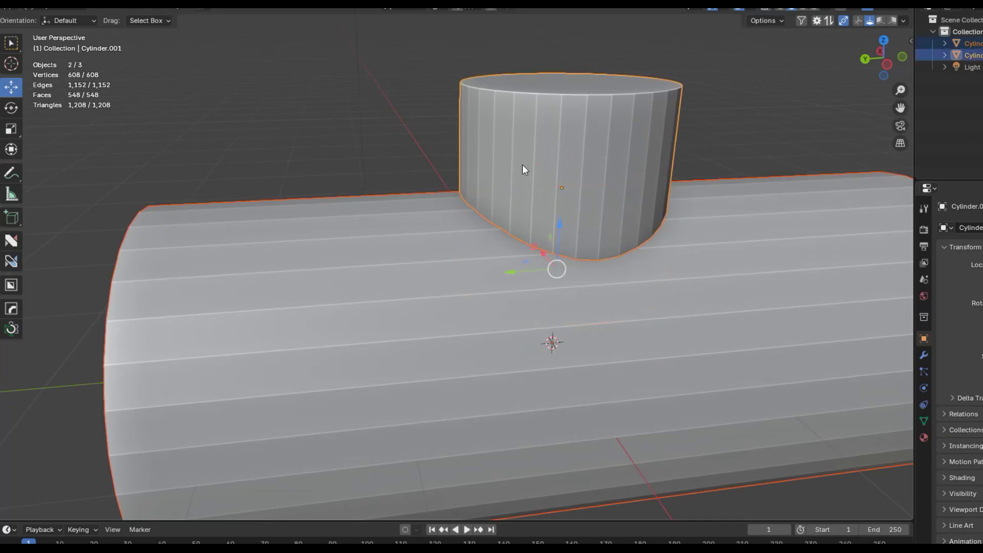
left_click(421, 311, "shift")
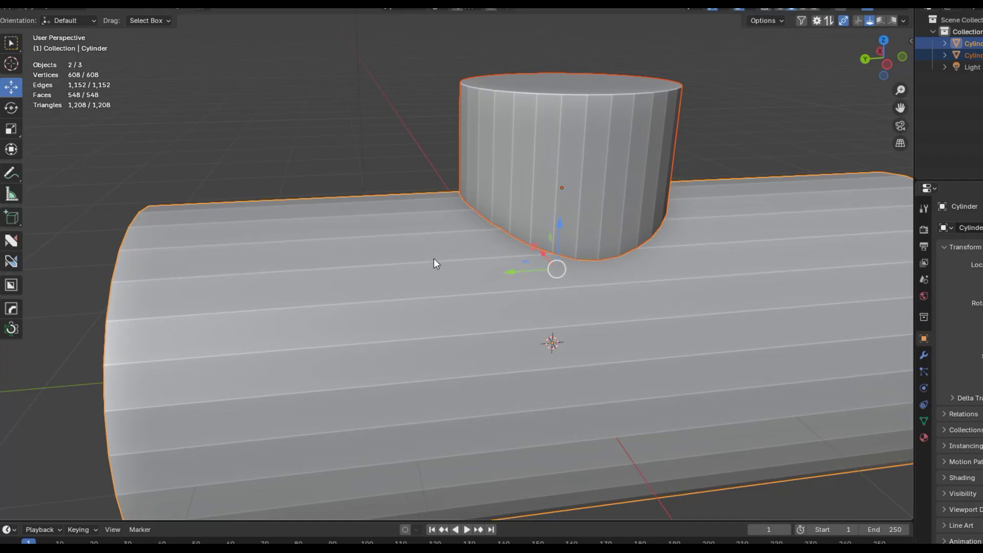
key("ctrl+KP_Add")
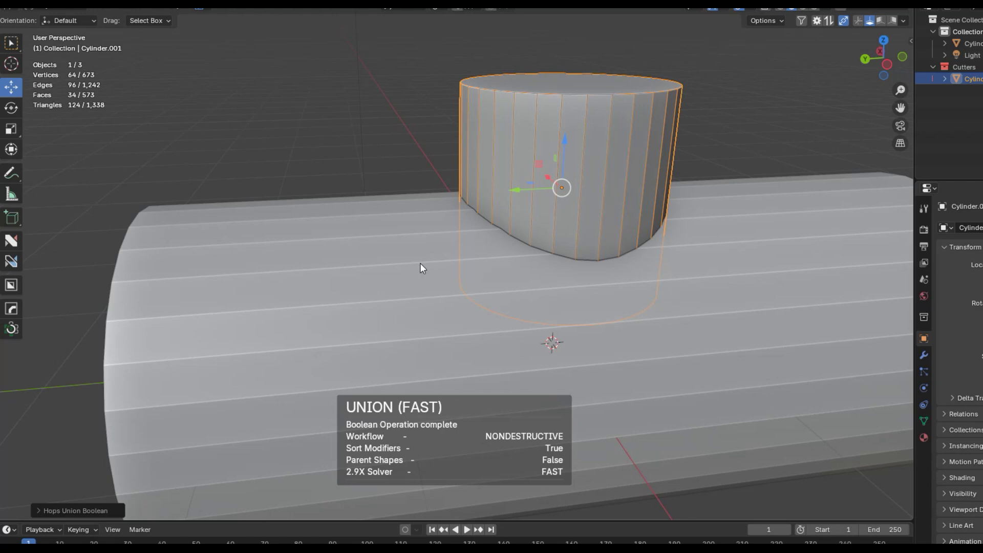
Step: Apply the Boolean modifier on the large cylinder and inspect the junction from inside and outside
left_click(418, 263)
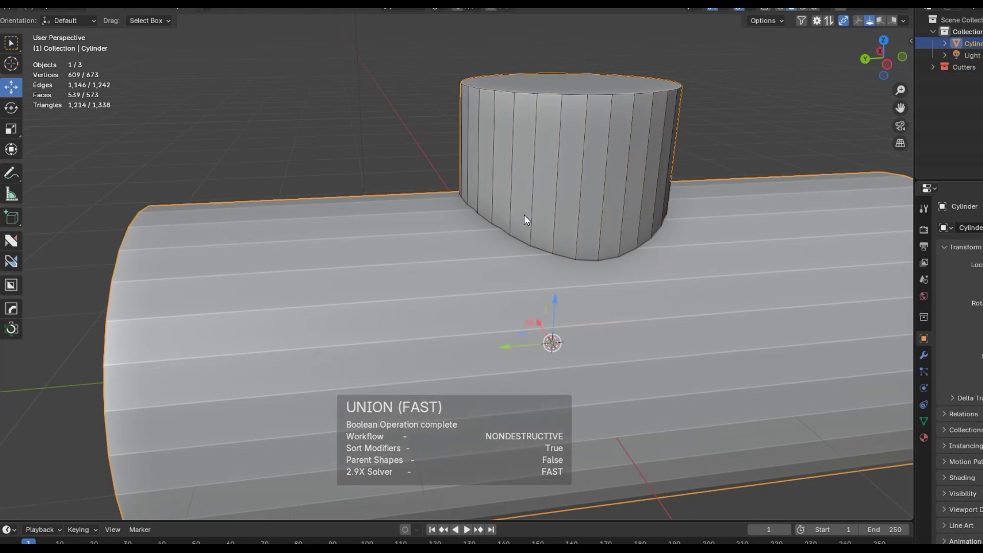
left_click(924, 355)
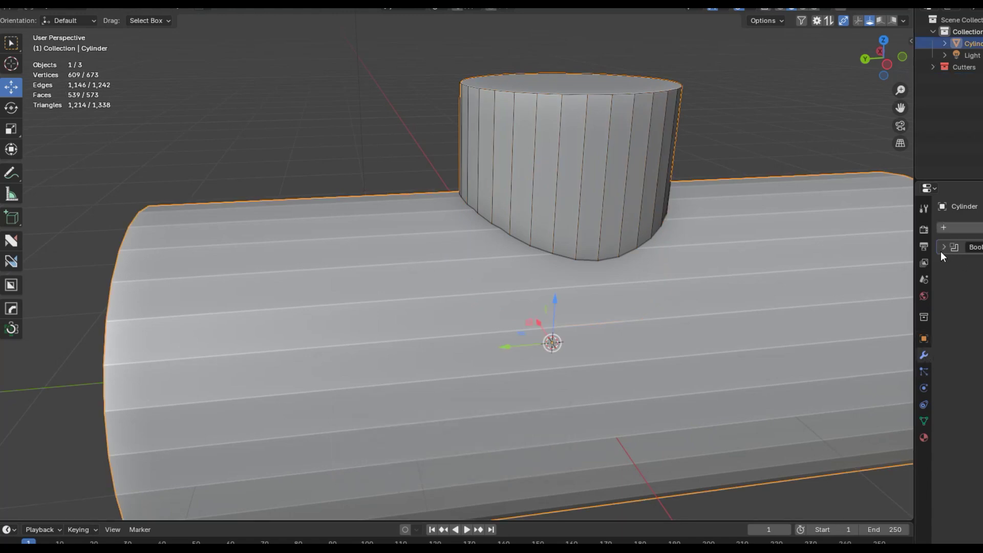
key("ctrl+a")
middle_click_drag(768, 245, 719, 252, "shift")
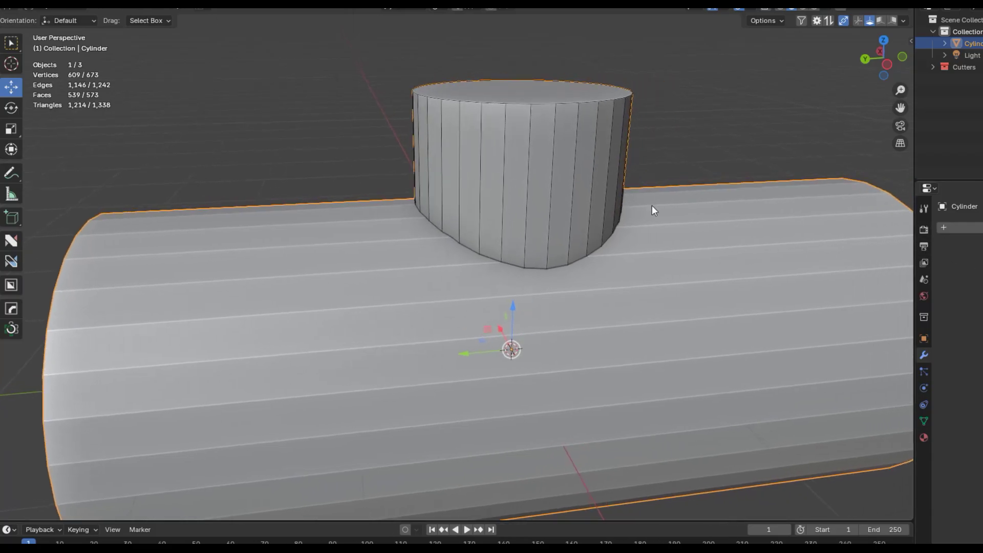
scroll(536, 266, "up", 6)
middle_click_drag(537, 272, 606, 211)
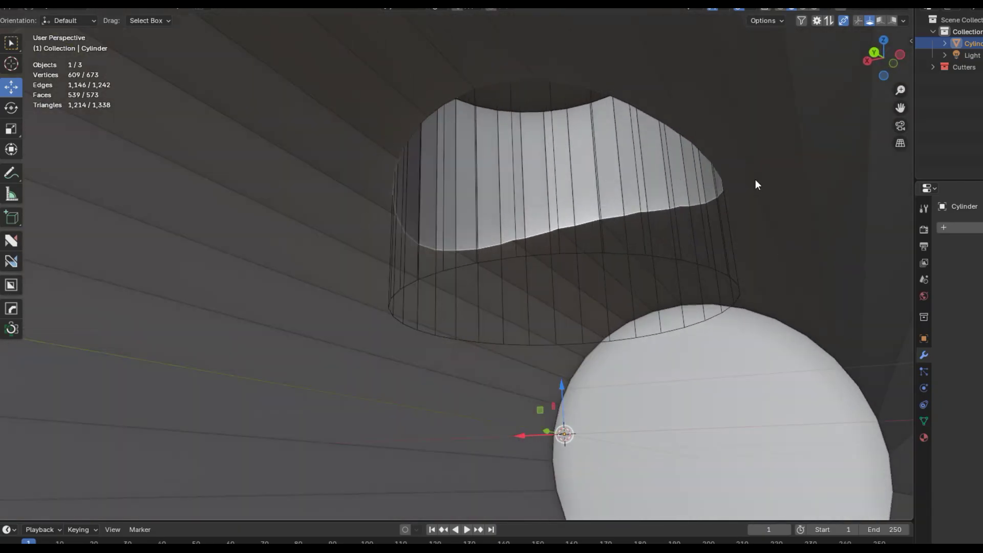
middle_click_drag(706, 128, 739, 224)
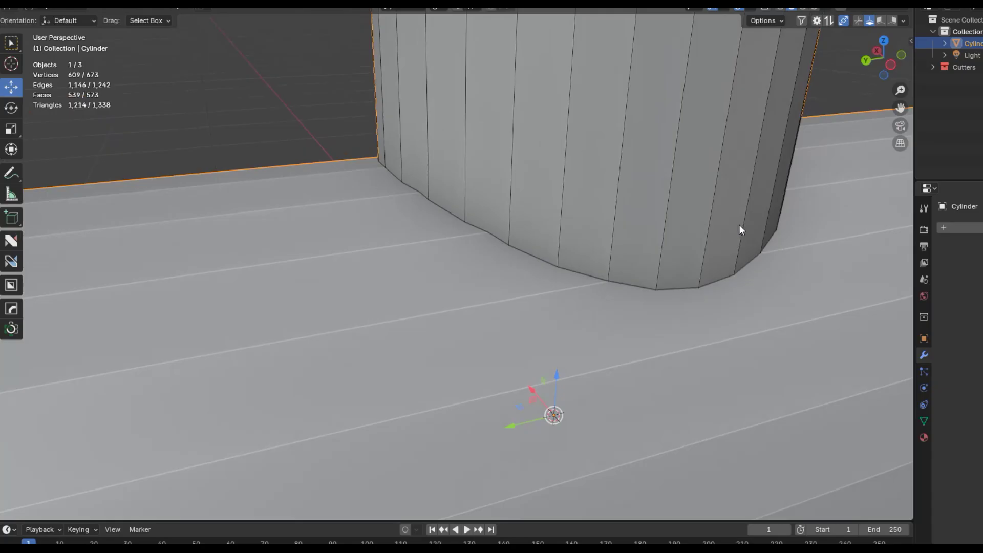
Step: In edge-selection Edit Mode, select the whole intersection loop around the upright cylinder's base with MESHmachine's LSelect
key("Tab")
left_click(719, 322)
mouse_move(719, 324)
middle_mouse_down()
mouse_move(835, 298)
mouse_move(729, 308)
middle_mouse_up()
scroll(728, 308, "down", 3)
middle_click_drag(726, 249, 728, 275, "shift")
middle_click_drag(627, 295, 644, 281)
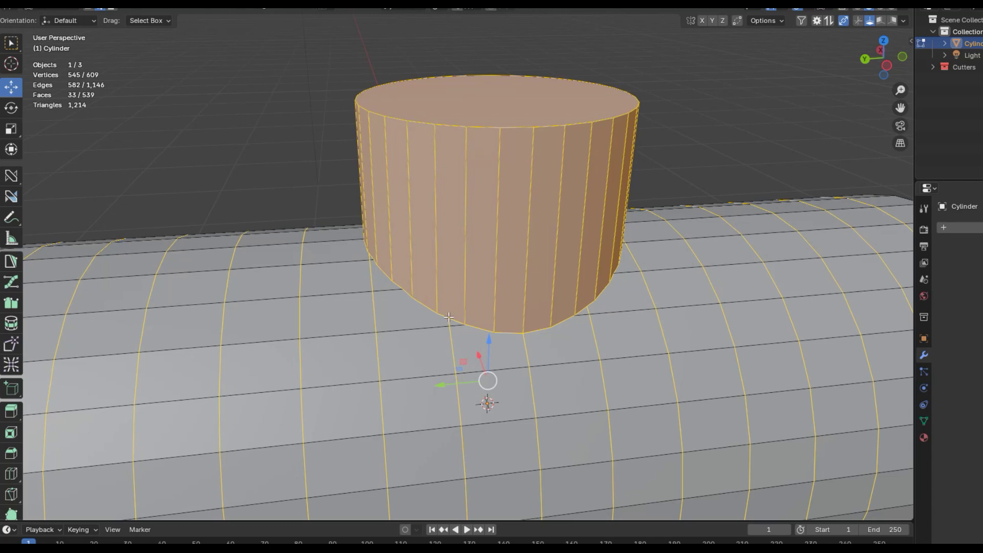
left_click(429, 309)
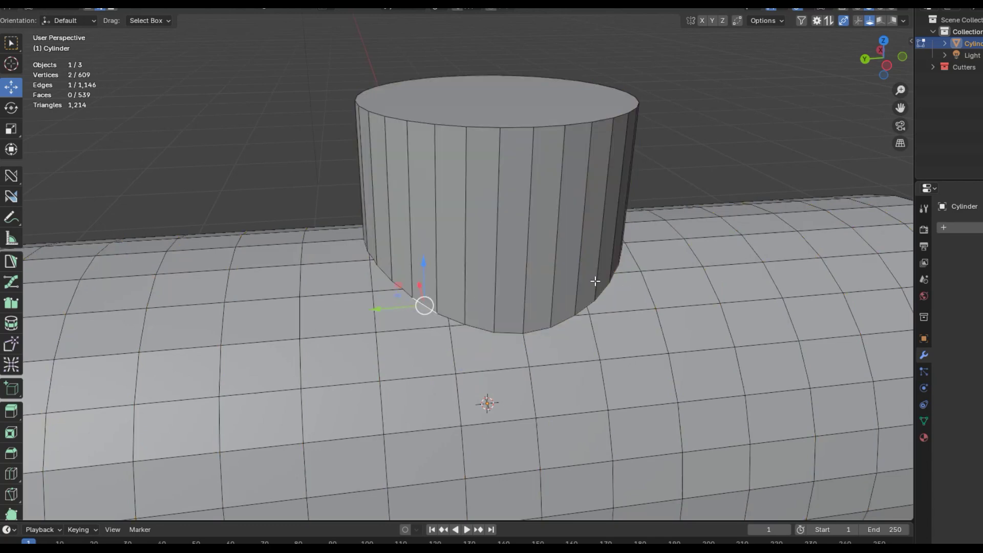
key("y")
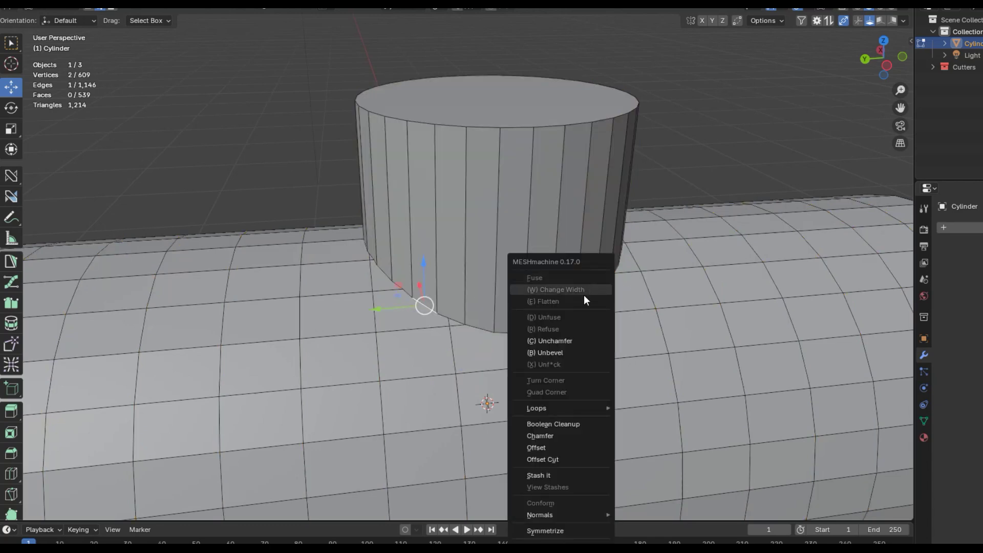
mouse_move(573, 515)
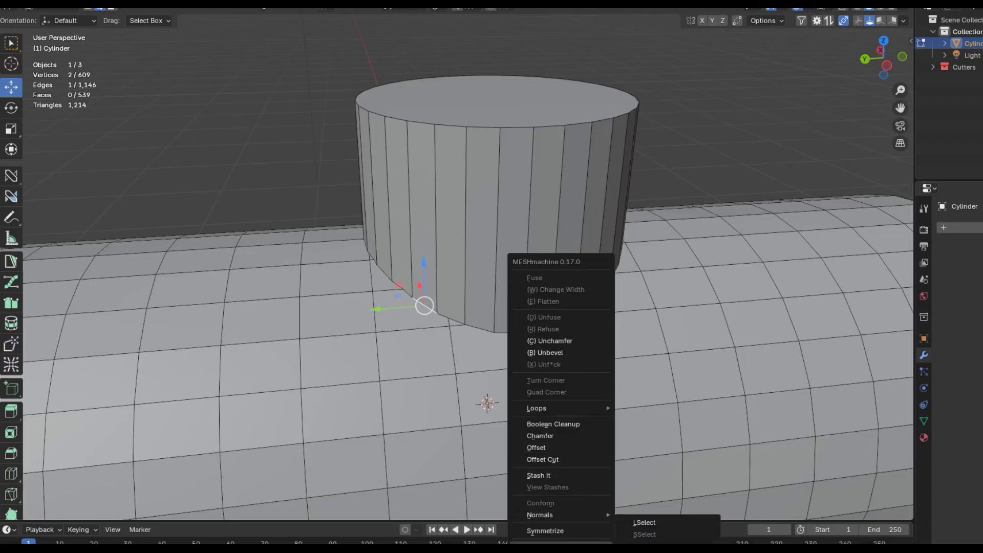
left_click(659, 521)
Step: Run MESHmachine's Offset Cut on the selected intersection loop between the two cylinders
middle_click_drag(570, 315, 577, 301)
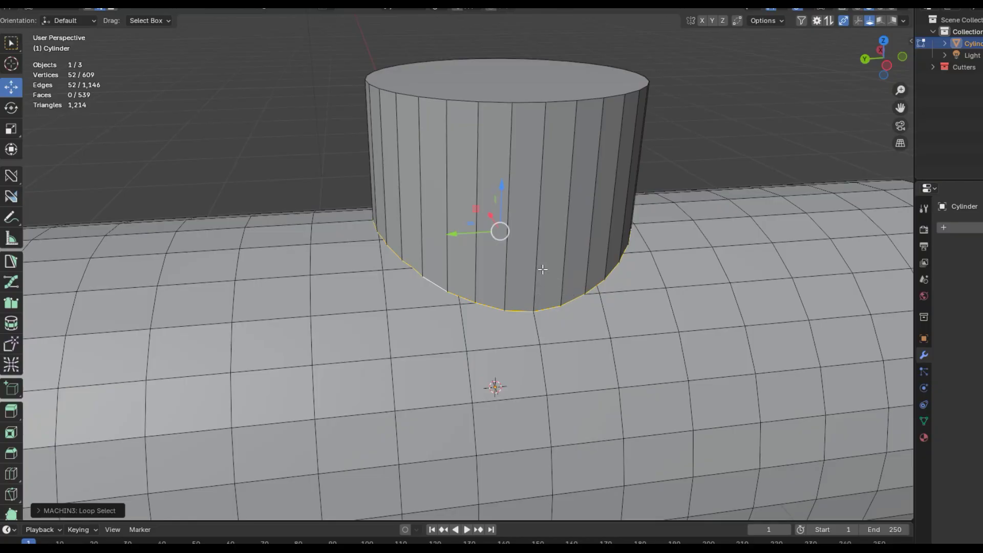
key("y")
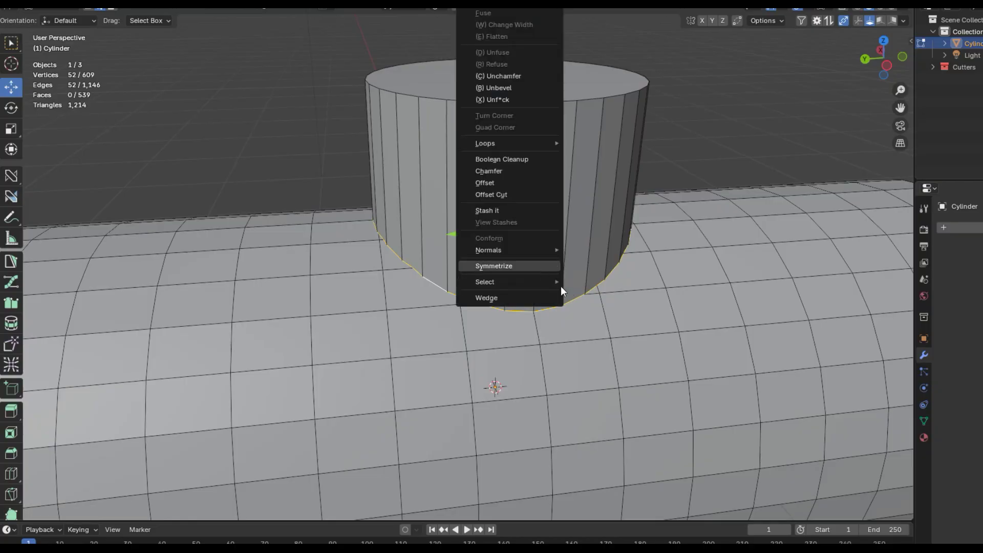
key("Escape")
key("y")
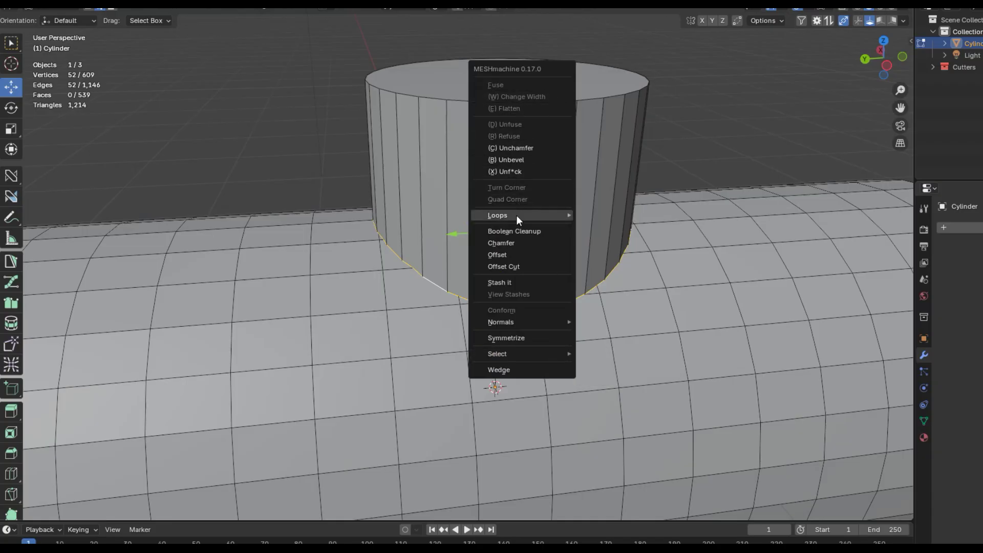
left_click(524, 266)
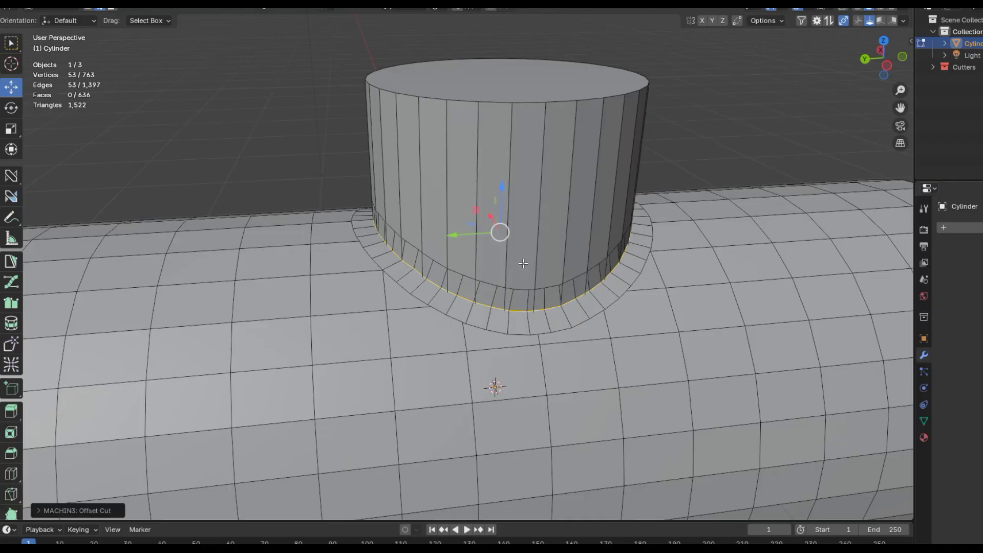
Step: Set the Offset Cut's width to 0.12 and its resample factor to 0.97
left_click(34, 512)
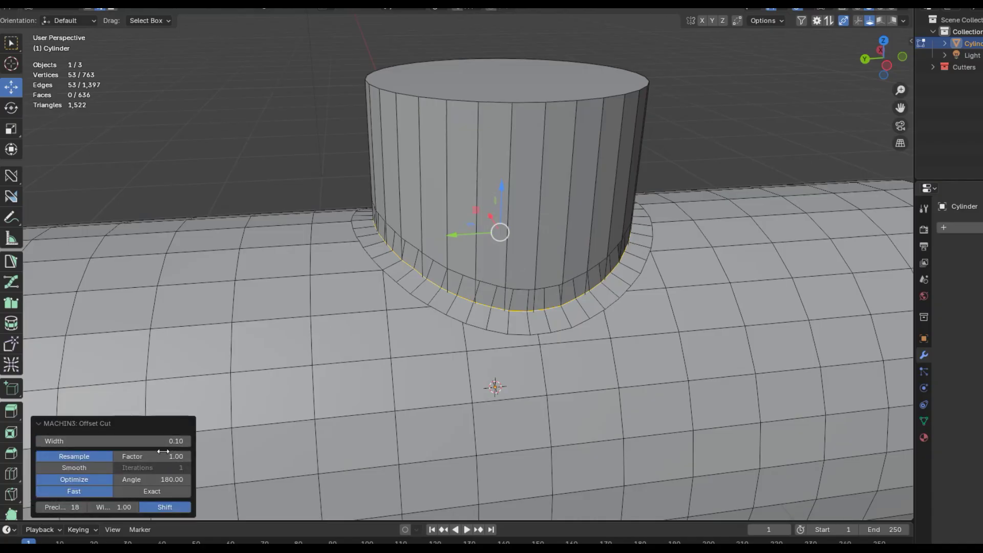
mouse_move(163, 451)
left_mouse_down()
mouse_move(183, 451)
mouse_move(159, 451)
mouse_move(164, 441)
left_mouse_up()
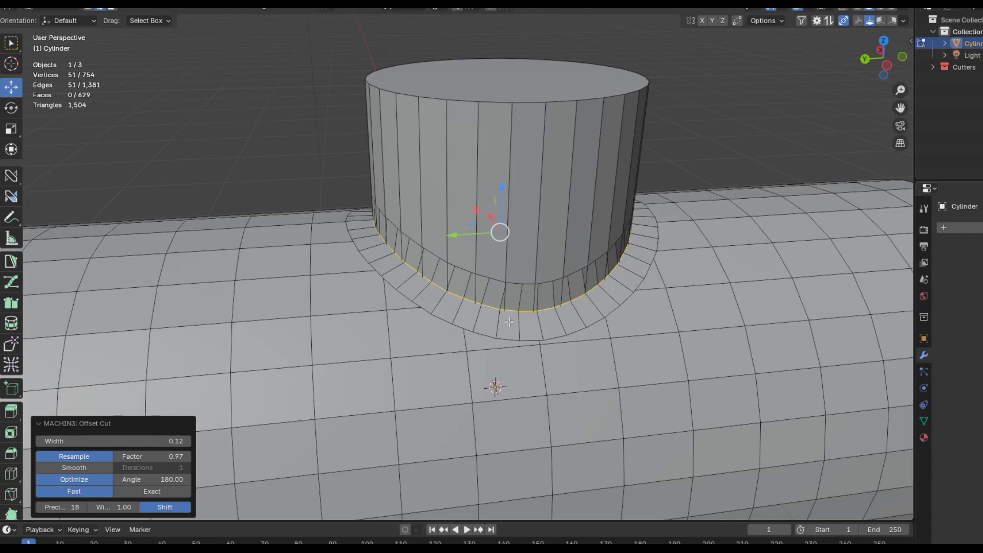
Step: Select the whole intersection loop at the upright cylinder's base with LSelect and bevel it about 0.0944 m wide with 6 segments
left_click(454, 296)
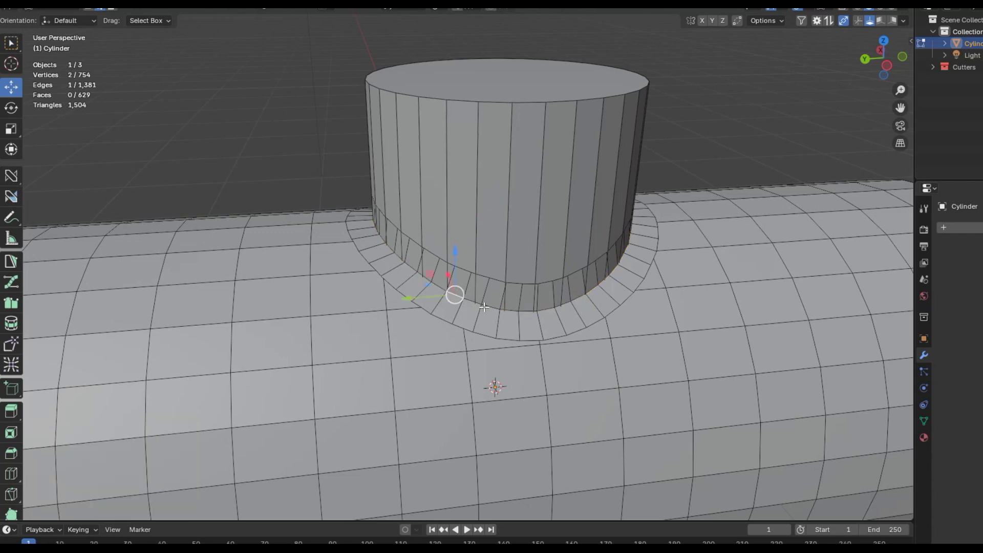
key("ctrl+b")
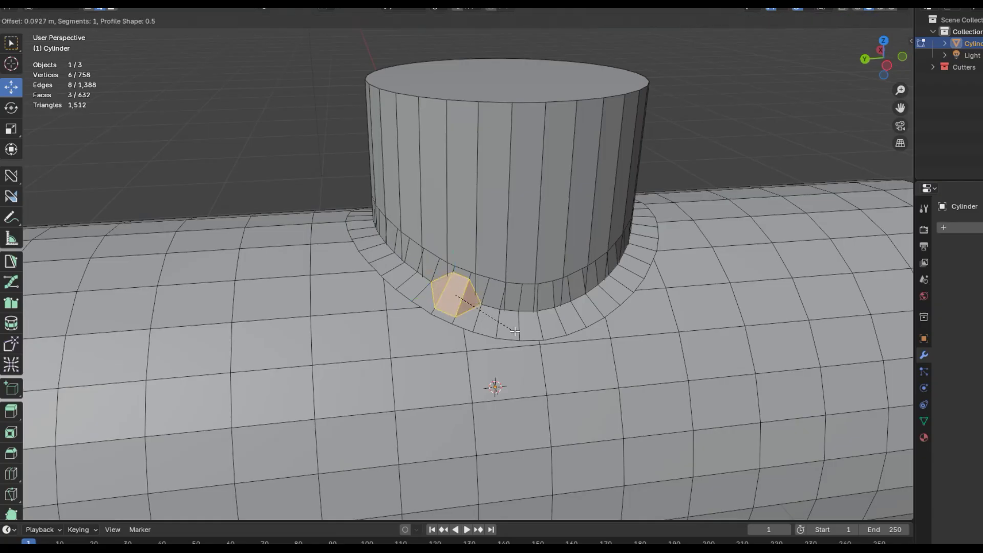
key("Escape")
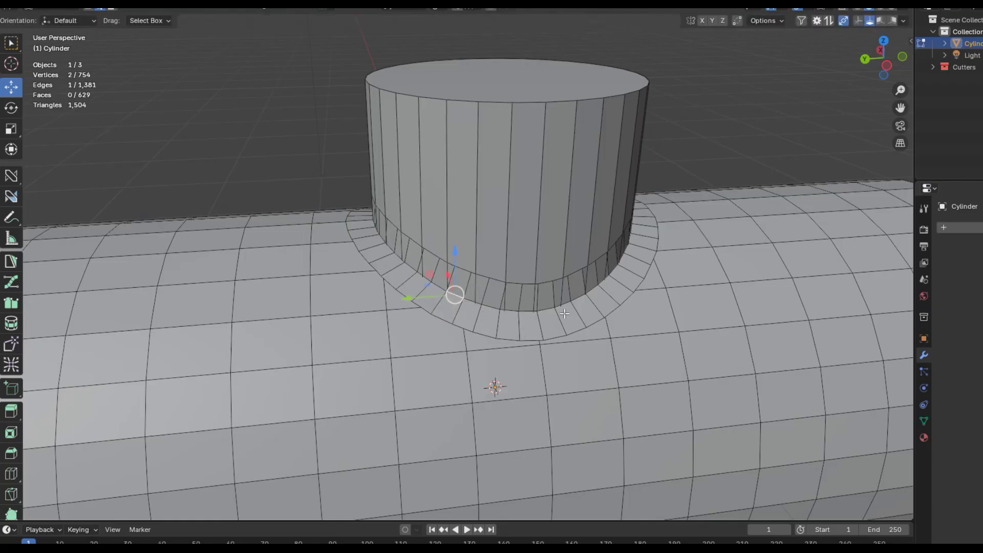
key("y")
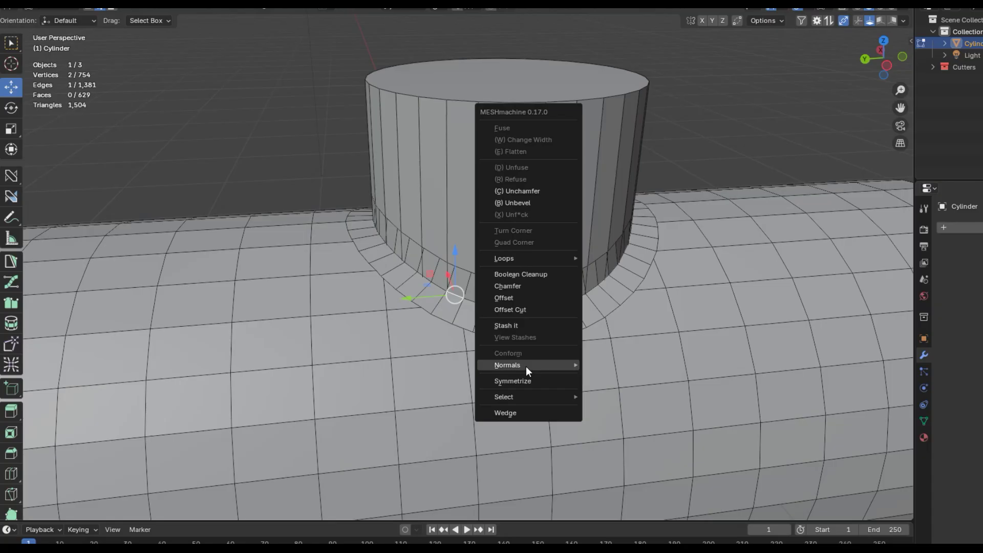
mouse_move(555, 398)
left_click(640, 397)
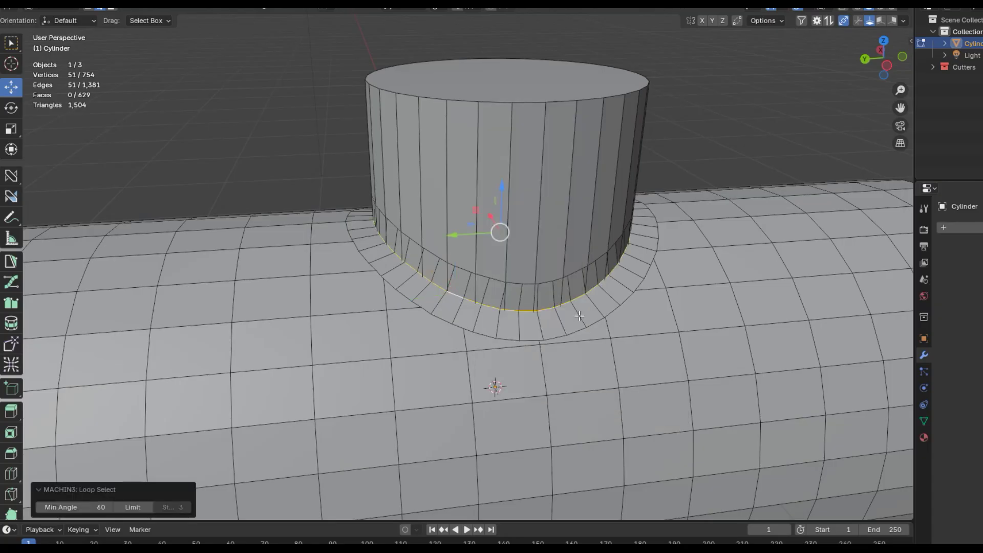
key("ctrl+b")
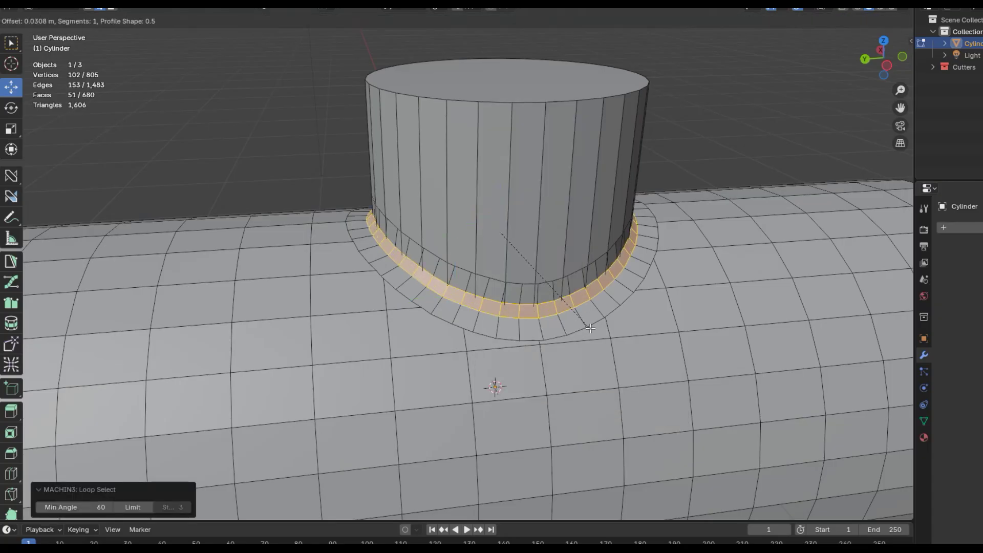
scroll(602, 330, "up", 1)
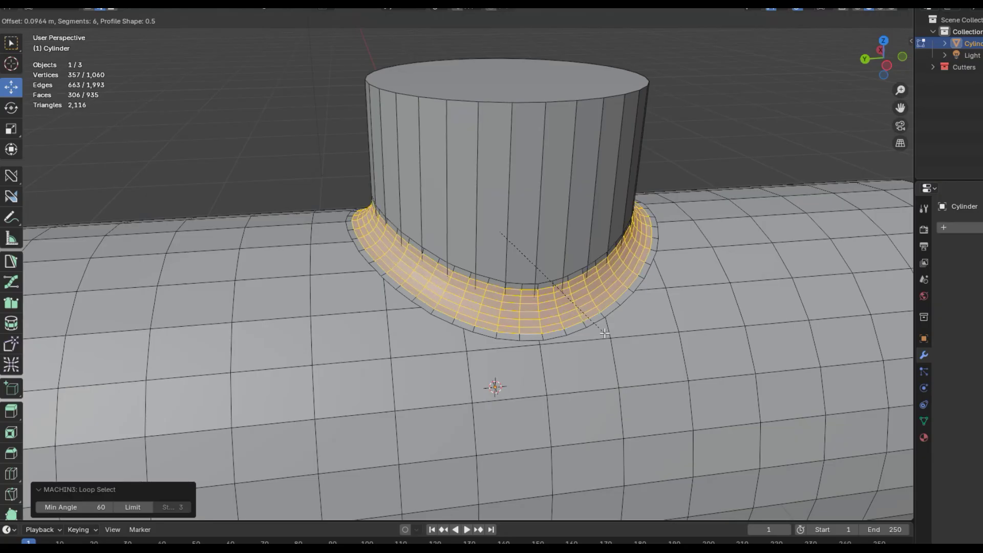
left_click(632, 307)
Step: Run MESHmachine's Boolean Cleanup on the bevel's outer loop on the large cylinder, using side B and a threshold of about 0.76
middle_click_drag(544, 296, 564, 289, "shift")
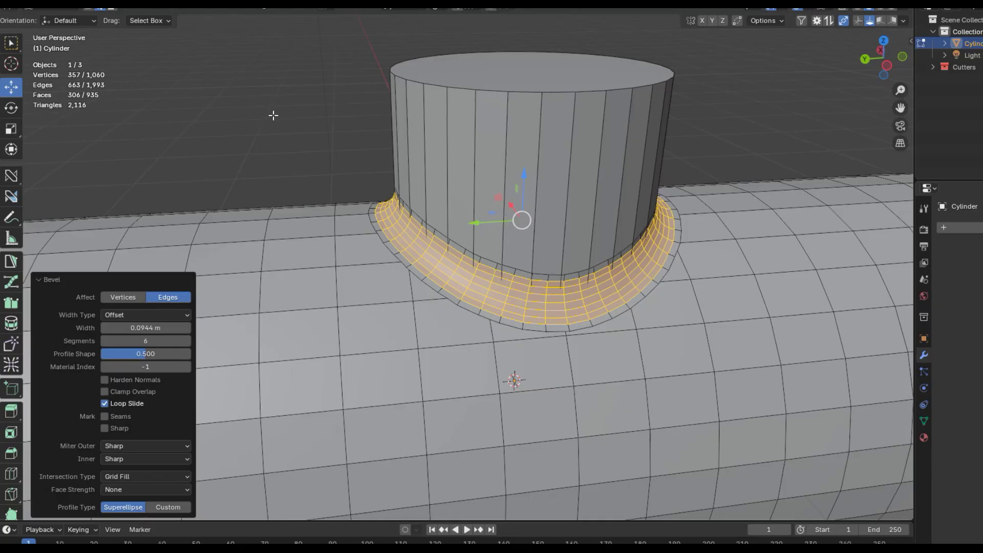
right_click(511, 431)
left_click(533, 432)
key("y")
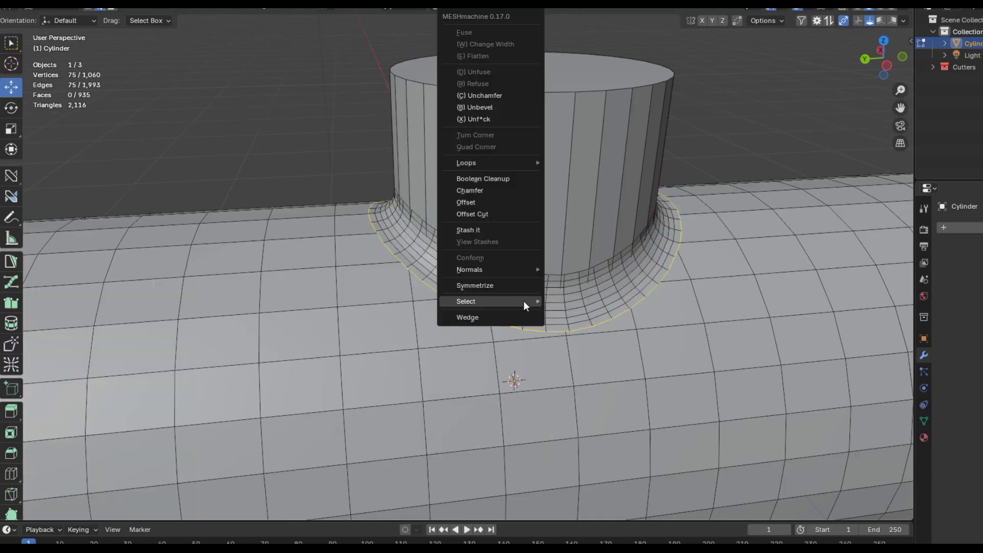
left_click(516, 179)
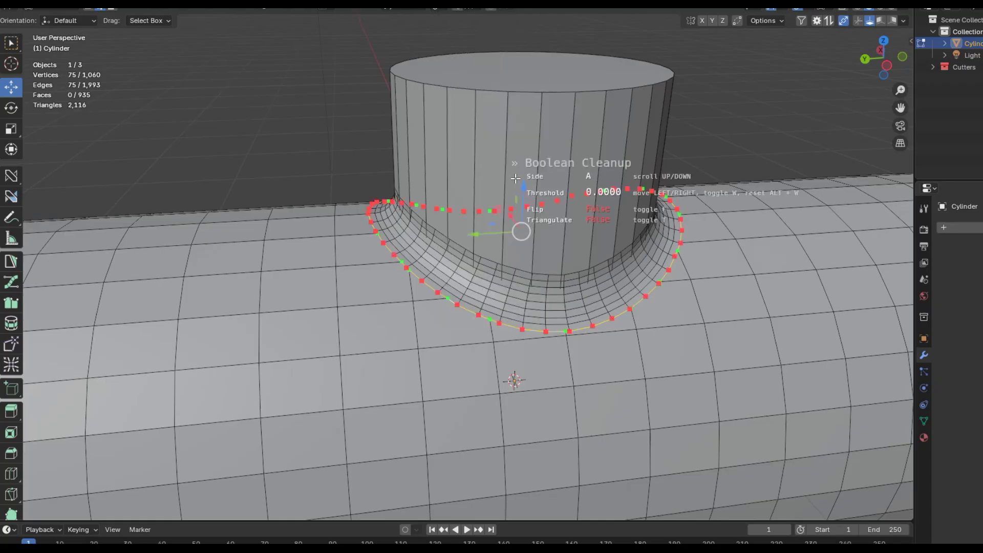
scroll(515, 178, "down", 1)
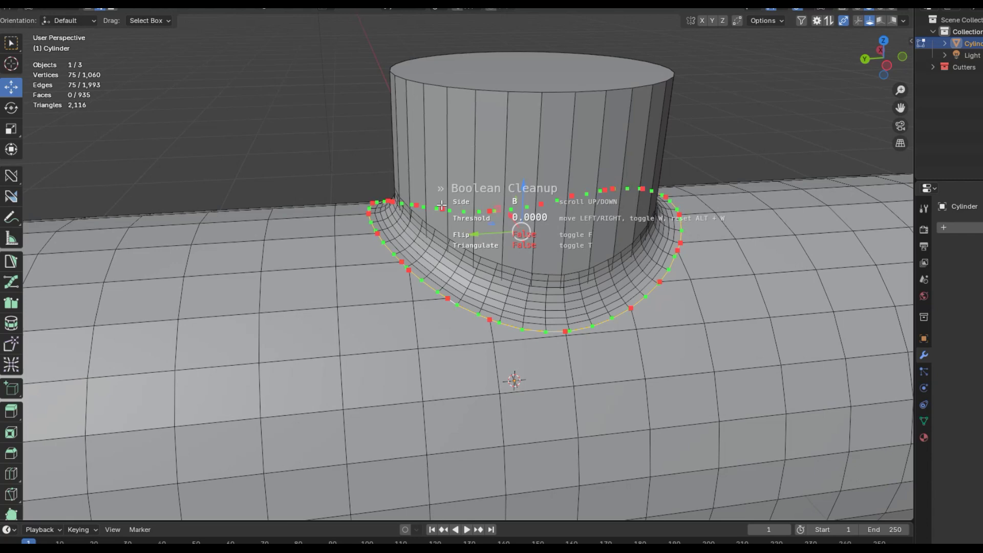
scroll(441, 205, "up", 1)
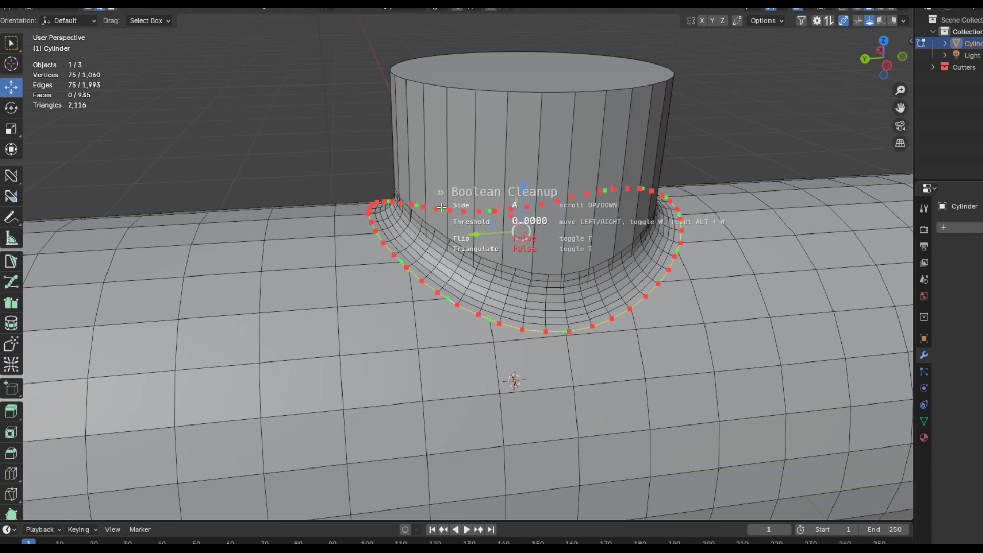
scroll(489, 313, "down", 1)
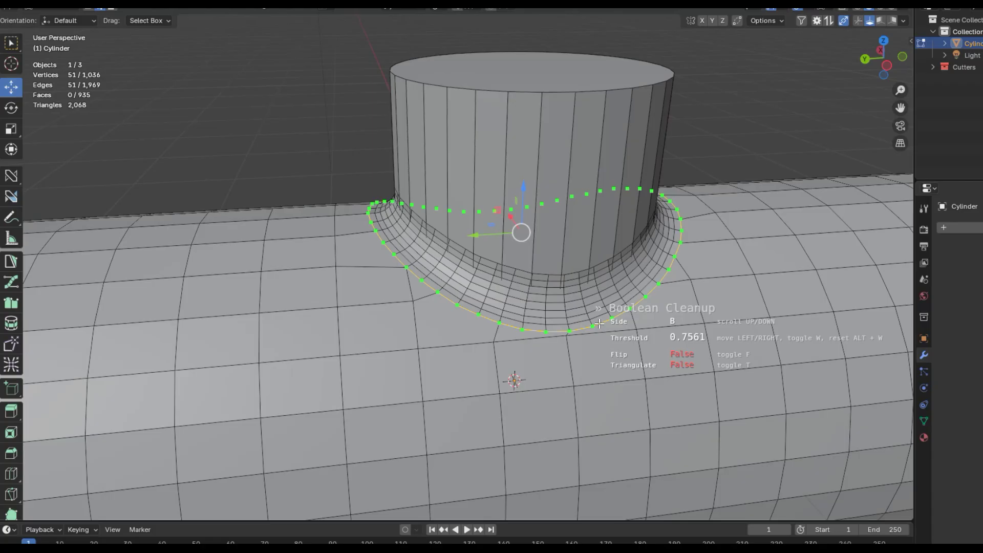
left_click(599, 323)
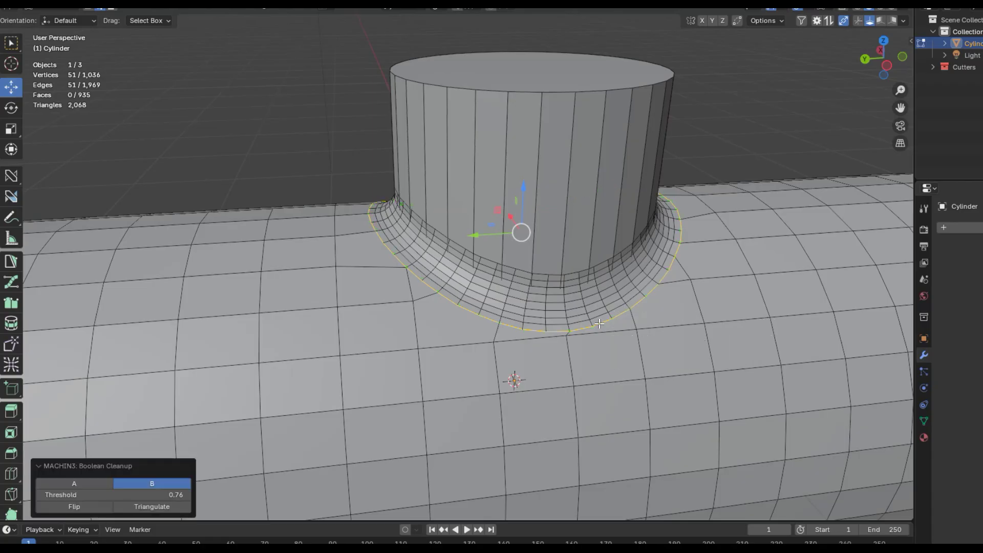
Step: Examine the cleaned-up outer loop around the bevel and how it connects to the large cylinder's faces
scroll(424, 320, "up", 1)
middle_click_drag(424, 320, 442, 344)
scroll(497, 339, "up", 1)
scroll(496, 339, "down", 1)
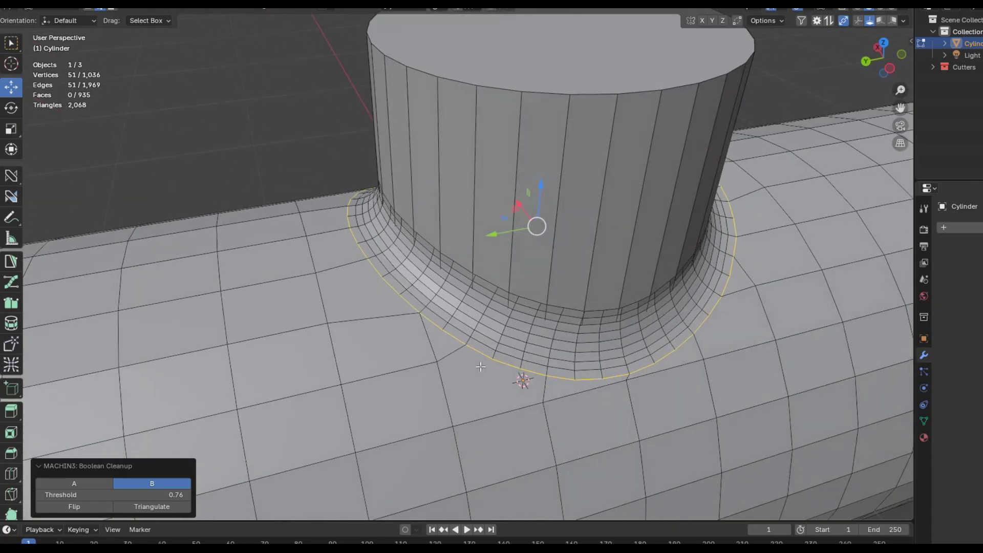
scroll(440, 344, "up", 1)
middle_click_drag(608, 413, 559, 377)
scroll(556, 367, "up", 1)
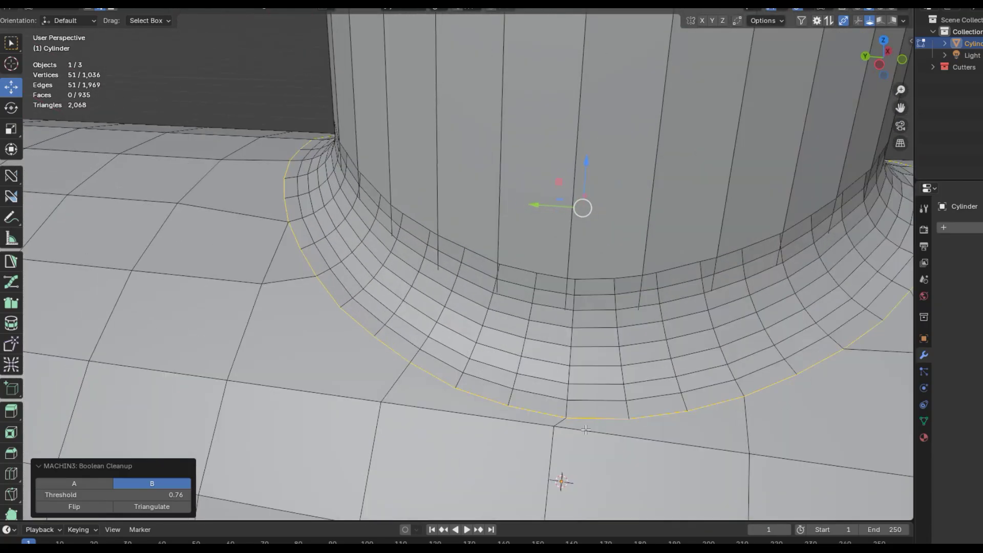
middle_click_drag(774, 436, 754, 326)
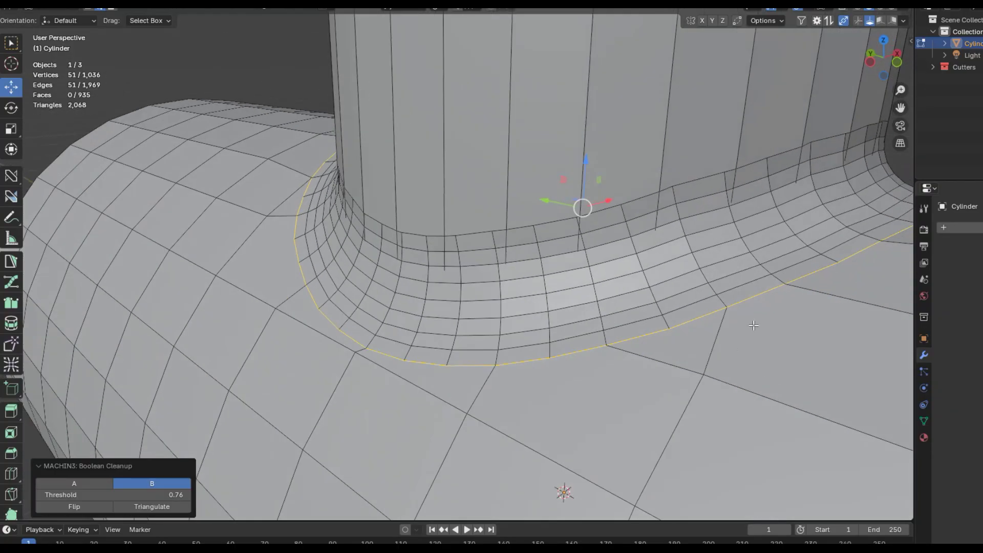
Step: Select the bevel's upper loop on the upright cylinder with LSelect and run Boolean Cleanup with side A and a threshold of about 0.13
scroll(751, 339, "up", 2)
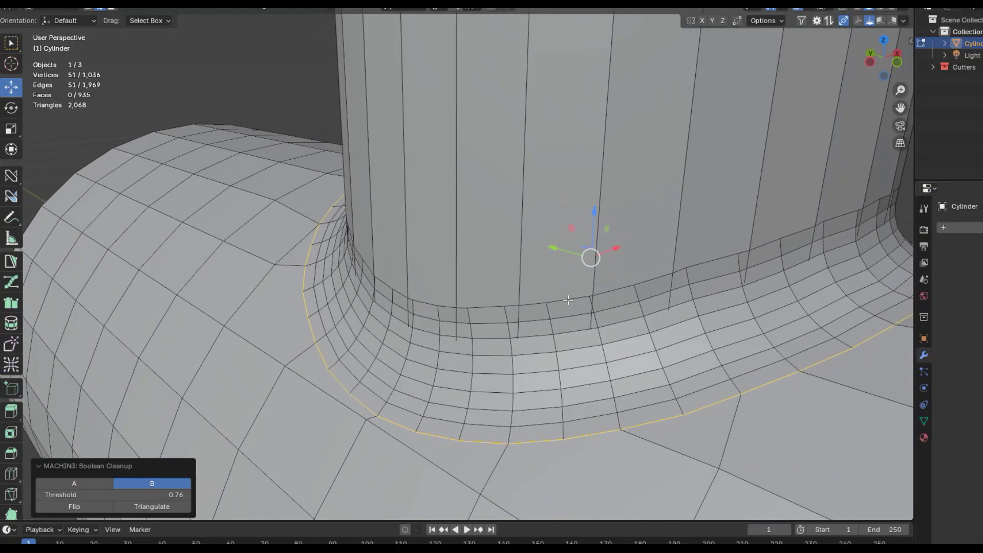
left_click(567, 299)
key("y")
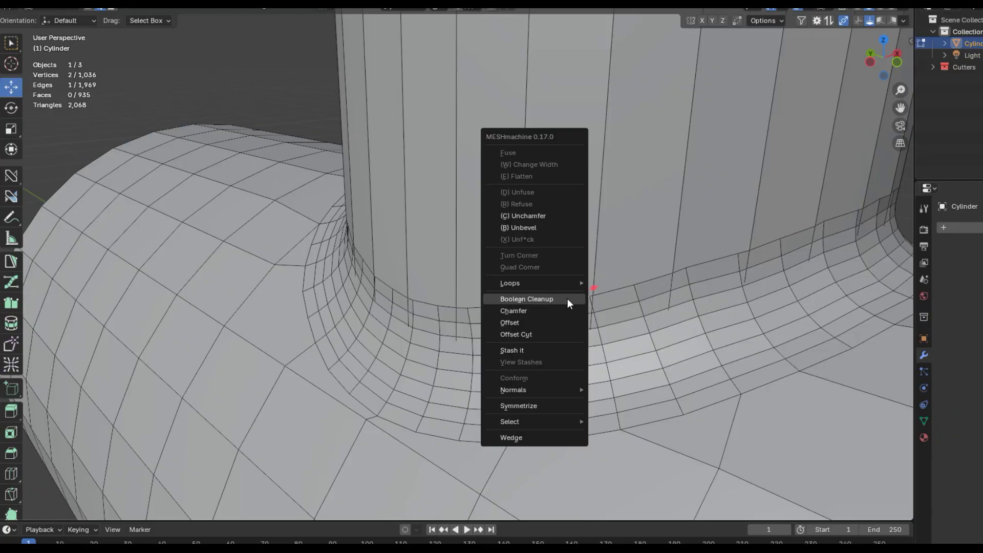
mouse_move(542, 420)
left_click(619, 416)
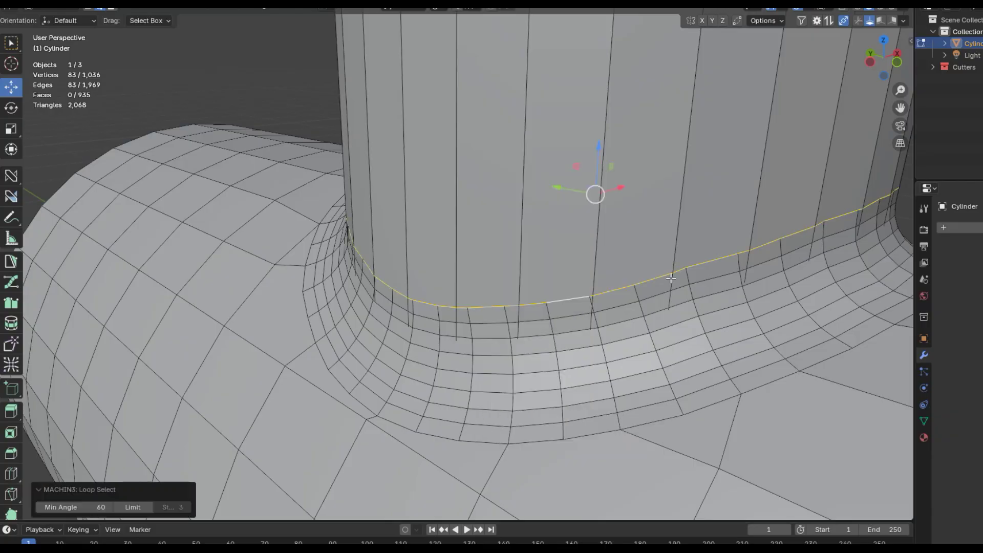
key("y")
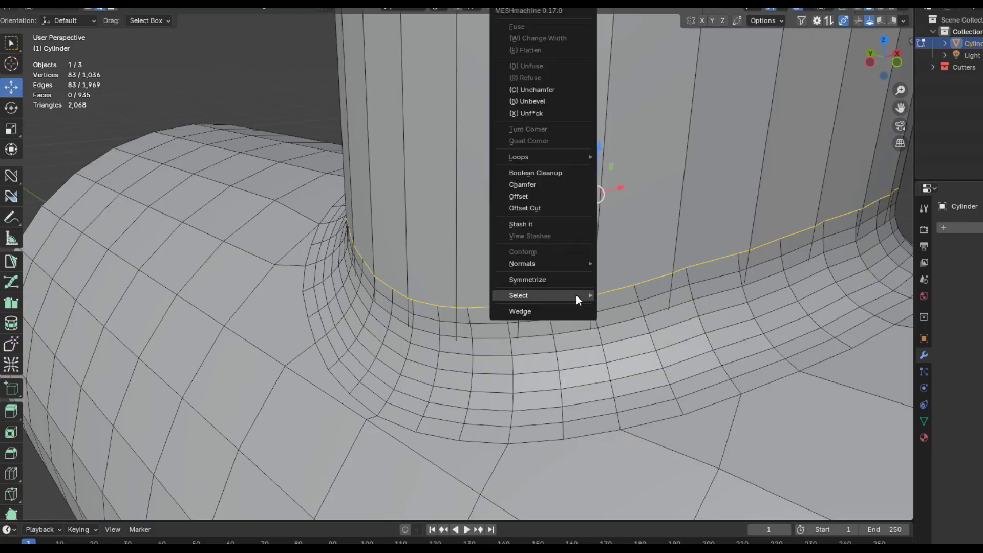
left_click(547, 172)
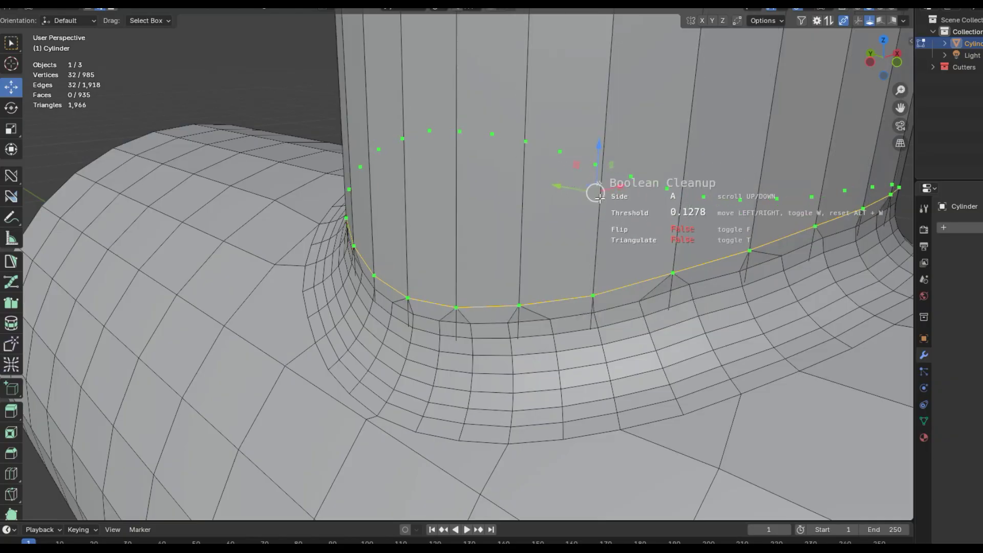
scroll(599, 197, "up", 1)
left_click(600, 198)
Step: Return to Object Mode and apply Shade Auto Smooth to the joined cylinder mesh
scroll(614, 348, "down", 3)
middle_click_drag(615, 349, 774, 343)
scroll(665, 382, "down", 1)
middle_click_drag(686, 373, 640, 373)
key("Tab")
scroll(658, 331, "up", 1)
scroll(661, 377, "down", 1)
right_click(407, 346)
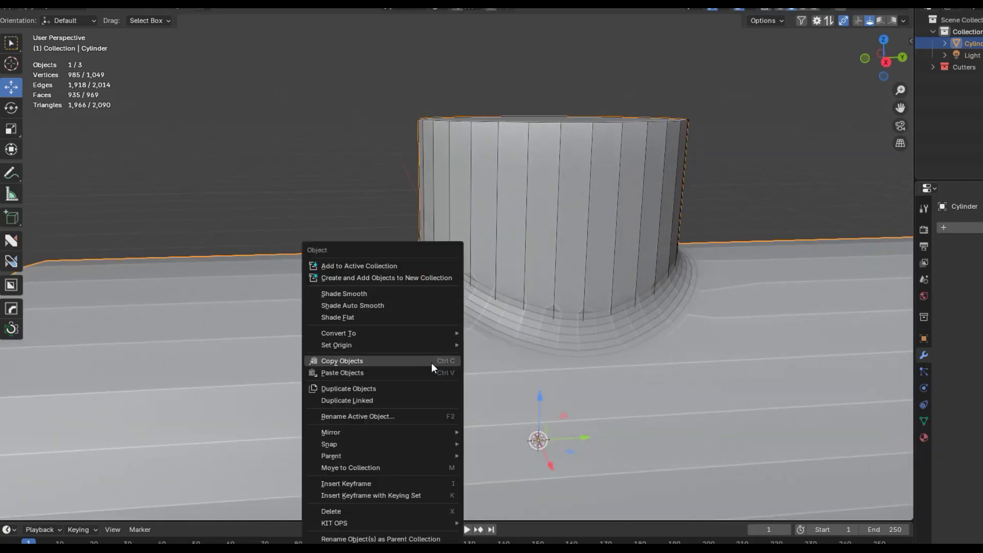
left_click(384, 294)
right_click(409, 329)
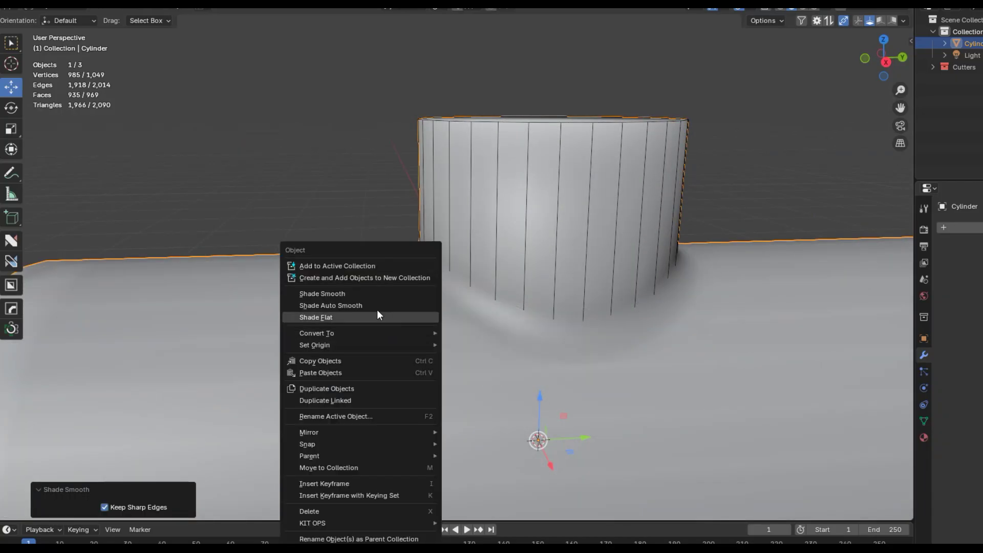
left_click(373, 305)
Step: Hide the leftover upright cutter cylinder that overlaps the joined mesh
middle_click_drag(457, 346, 551, 219)
left_click(549, 204)
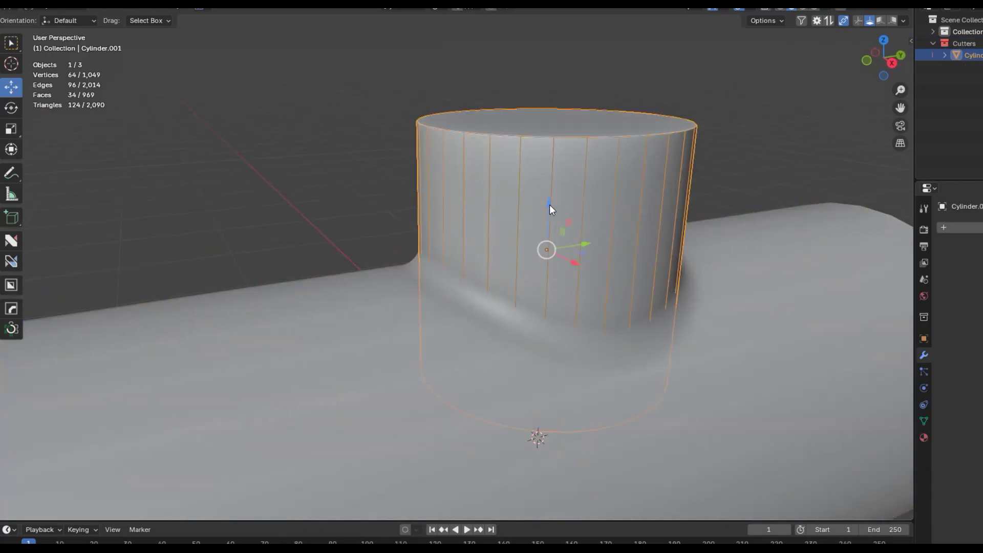
key("h")
Step: Examine the smooth shading around the beveled junction and across both cylinders from close up and farther away
middle_click_drag(549, 204, 560, 306)
scroll(560, 302, "up", 5)
middle_click_drag(523, 344, 526, 281)
middle_click_drag(475, 341, 669, 343)
scroll(625, 379, "down", 5)
middle_click_drag(611, 385, 637, 431, "shift")
middle_click_drag(637, 431, 726, 394)
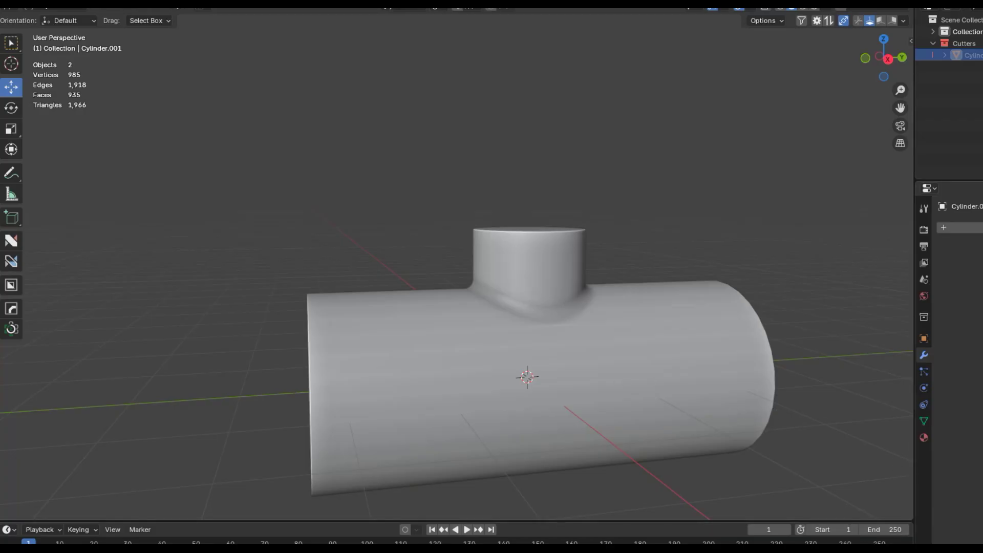
scroll(491, 307, "up", 3)
middle_click_drag(492, 307, 517, 307)
middle_click_drag(800, 393, 768, 393)
scroll(769, 392, "down", 2)
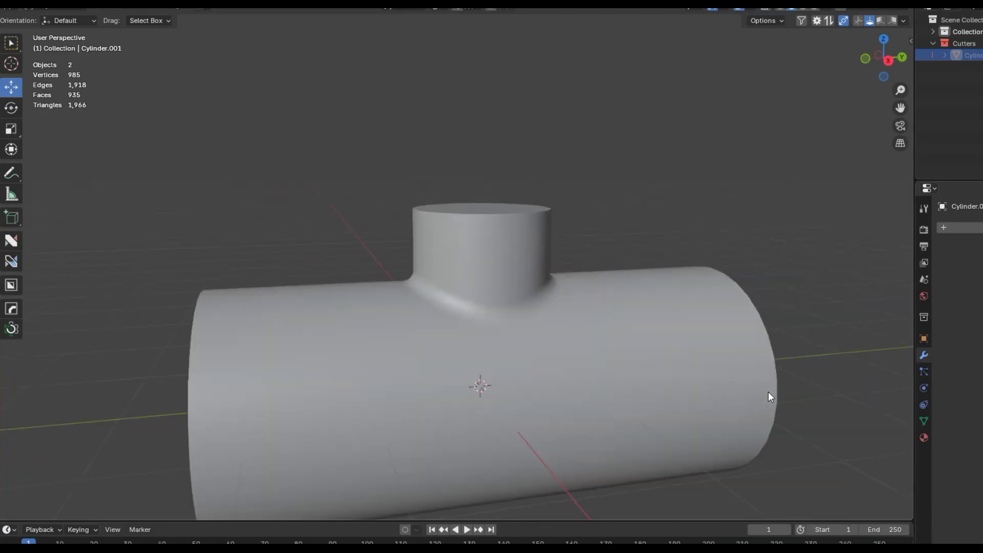
middle_click_drag(724, 327, 666, 361, "shift")
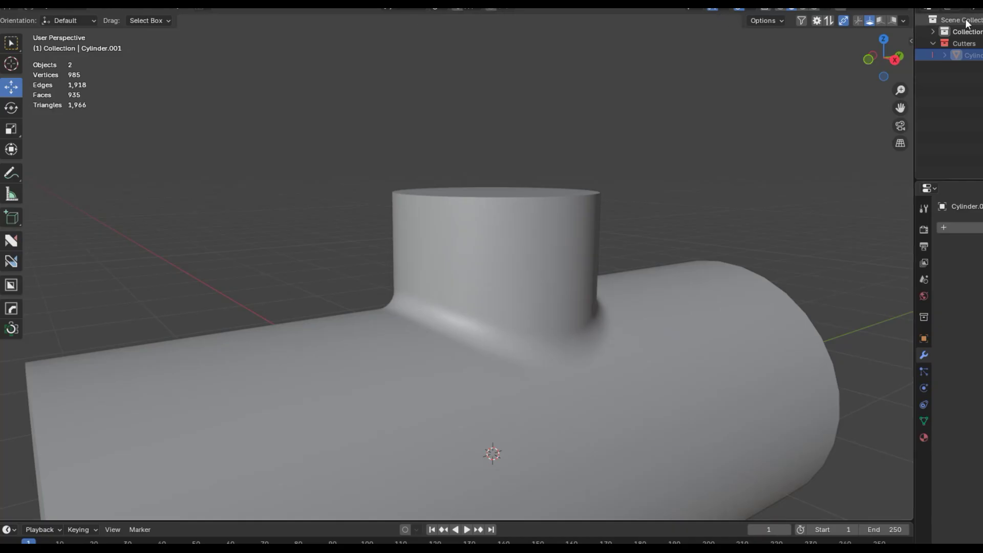
Step: Try the Cavity shading option on the joined cylinders in the viewport
left_click(751, 9)
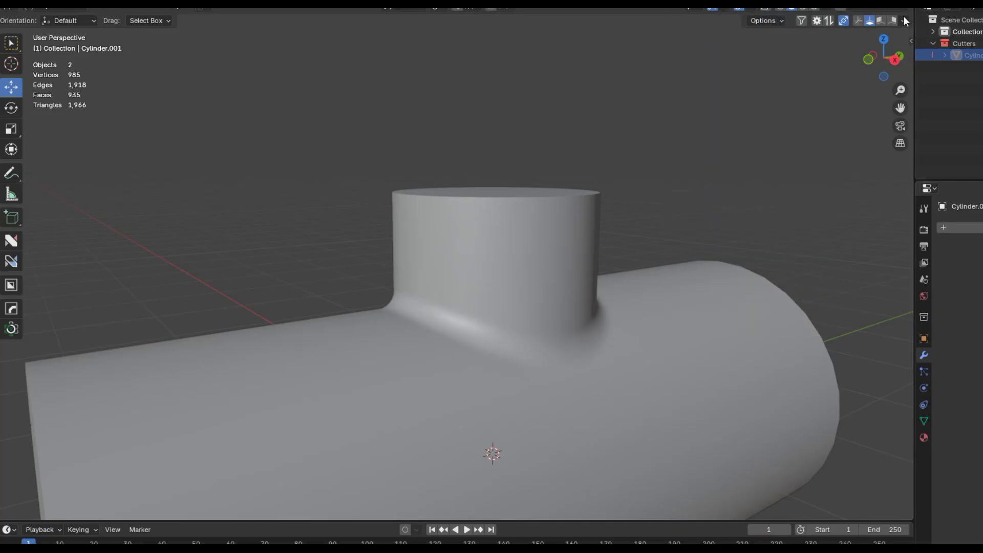
left_click(825, 8)
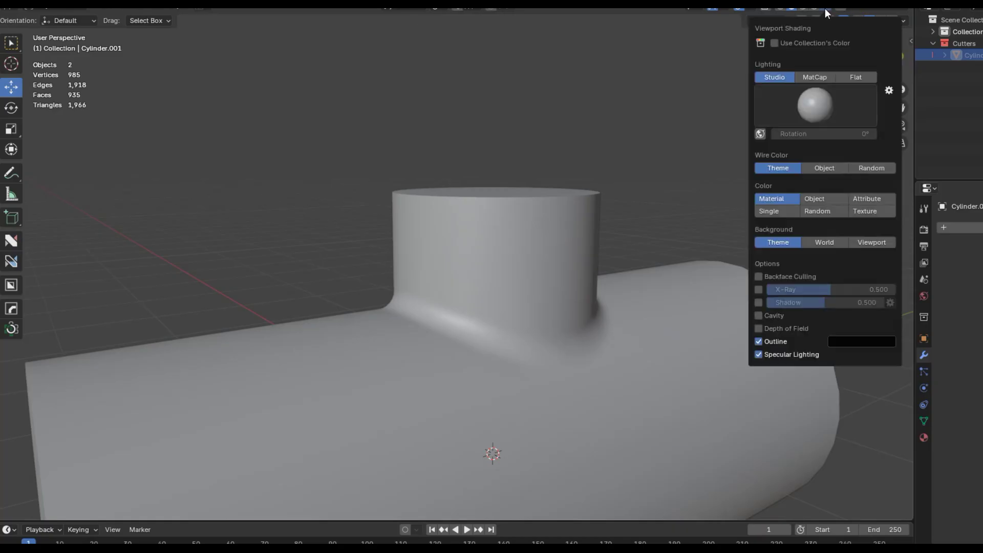
left_click(758, 315)
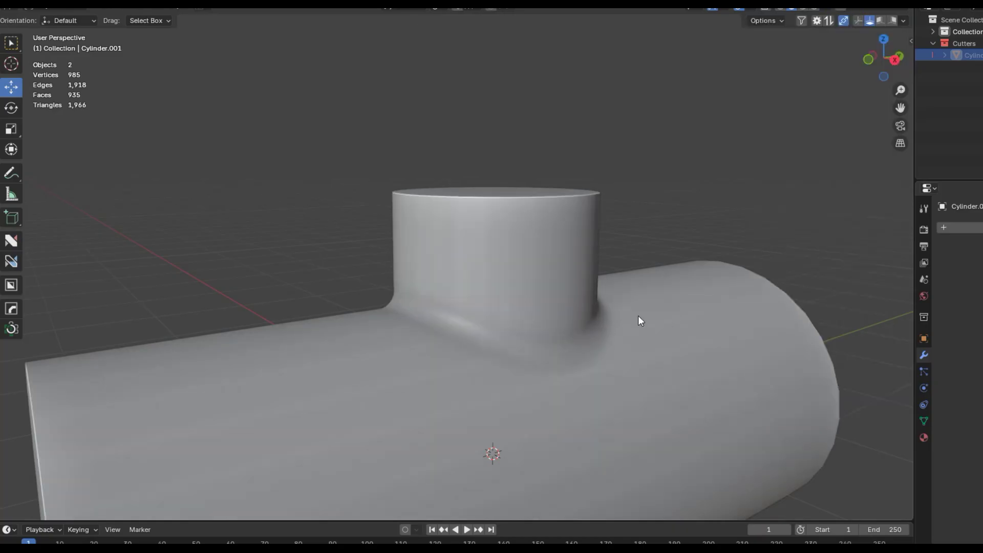
left_click(752, 9)
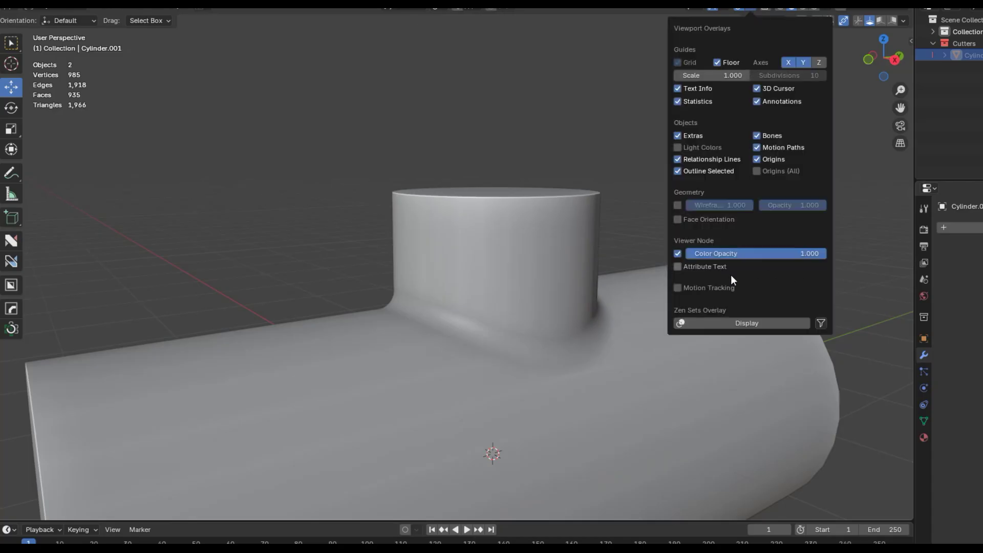
left_click(826, 9)
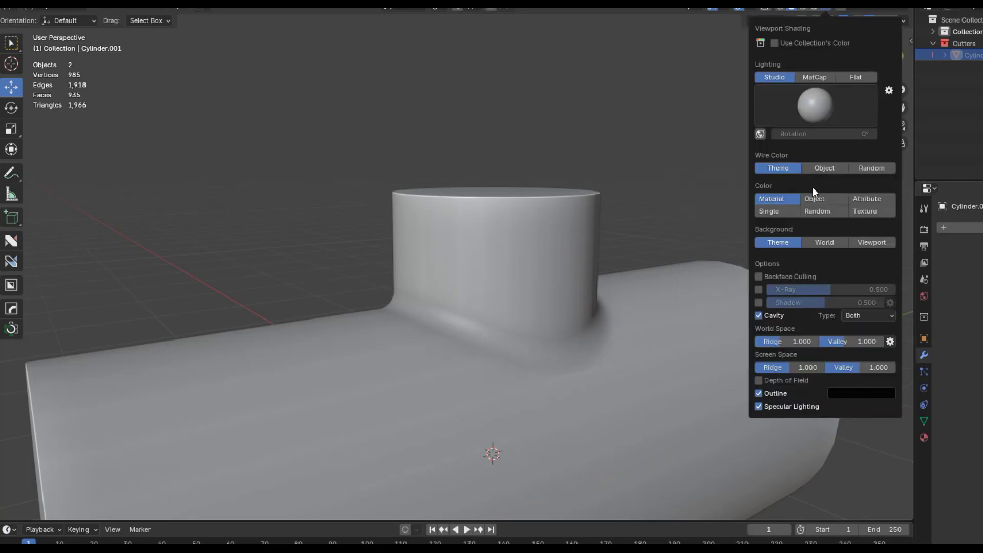
left_click(758, 315)
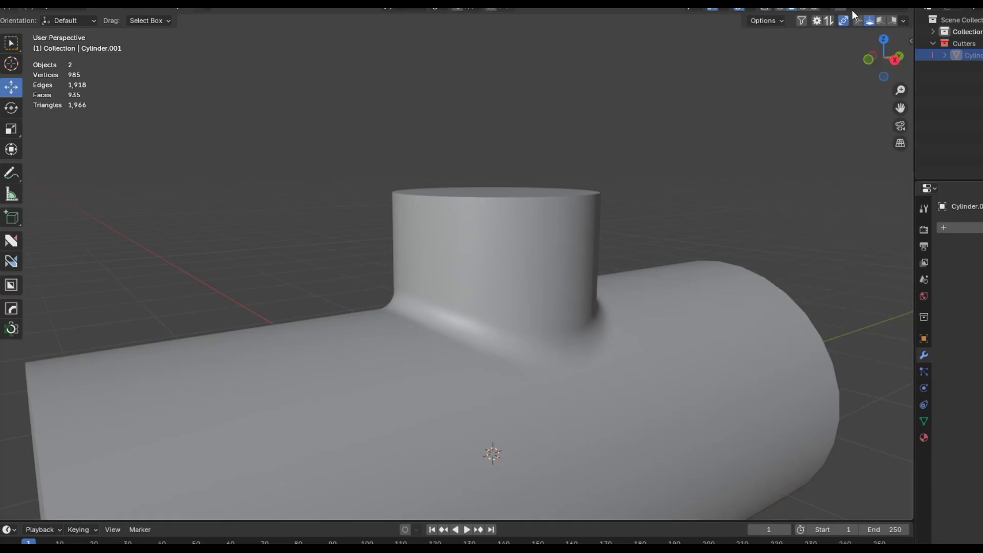
Step: Switch the viewport lighting to MatCap with the glossy red sphere and check the reflections around the cylinder junction
left_click(903, 20)
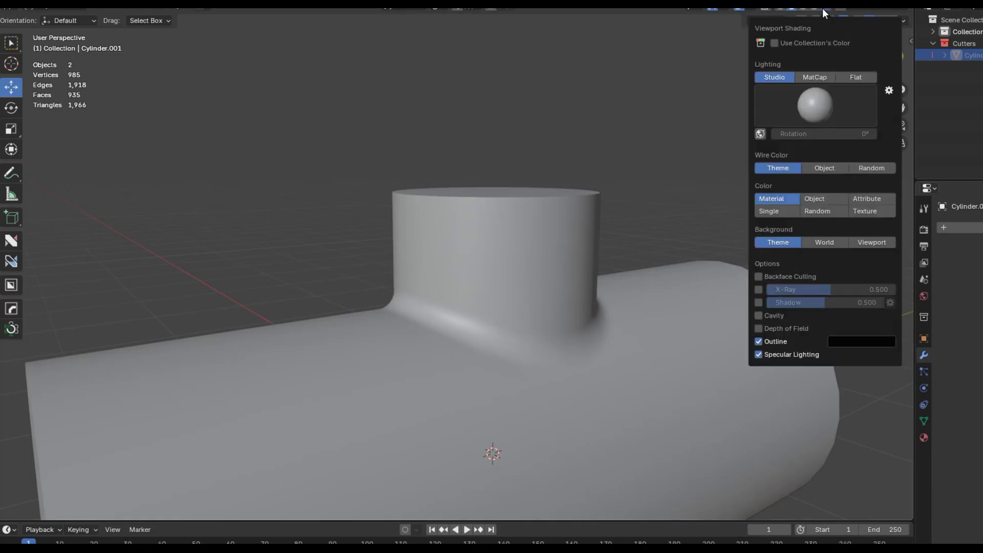
left_click(809, 76)
left_click(816, 100)
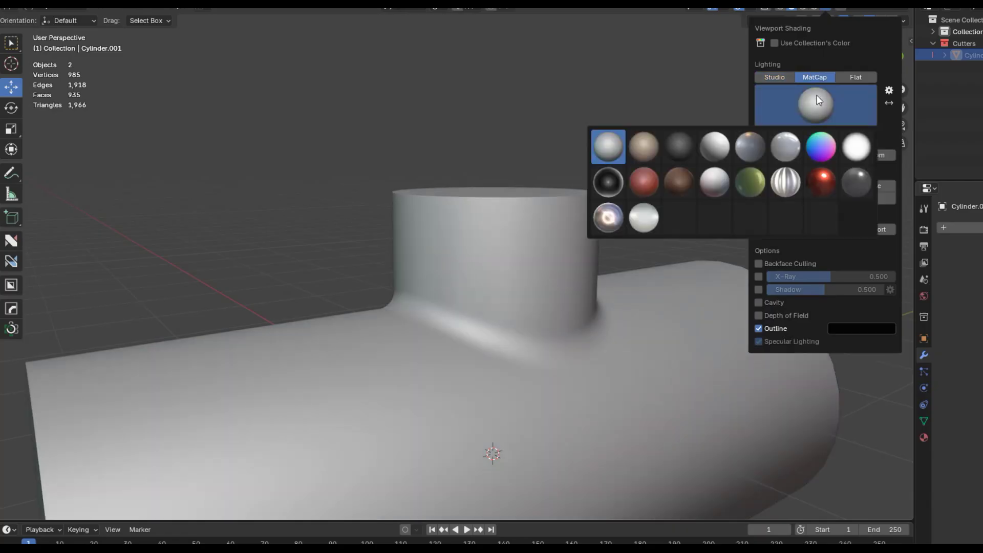
left_click(825, 187)
mouse_move(708, 289)
middle_mouse_down()
mouse_move(583, 370)
mouse_move(515, 367)
mouse_move(610, 349)
mouse_move(599, 377)
mouse_move(616, 358)
mouse_move(558, 362)
mouse_move(650, 364)
mouse_move(576, 360)
mouse_move(572, 335)
mouse_move(604, 339)
mouse_move(586, 329)
mouse_move(536, 341)
middle_mouse_up()
scroll(586, 330, "down", 4)
scroll(586, 329, "up", 2)
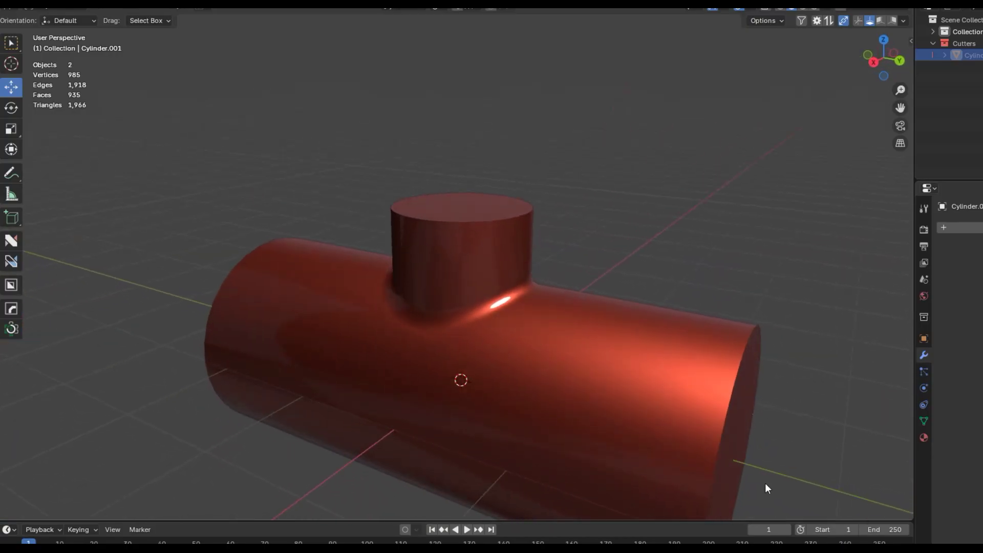